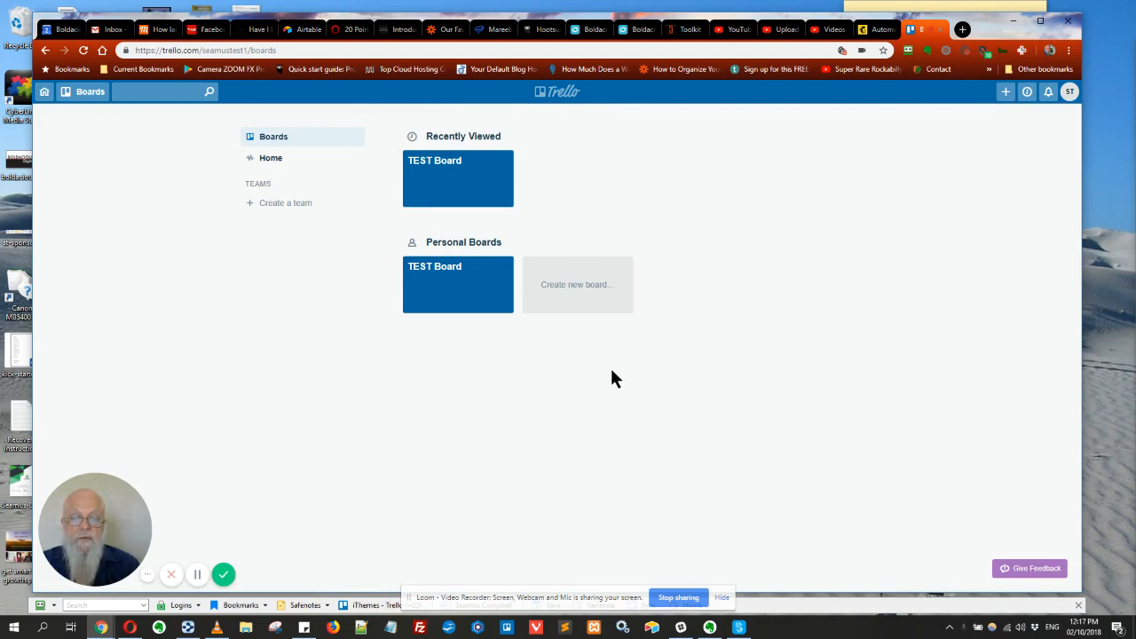
Create a private board titled 'Holiday Planning' with the building-photo background
{"action": "left_click", "coordinate": [578, 286]}
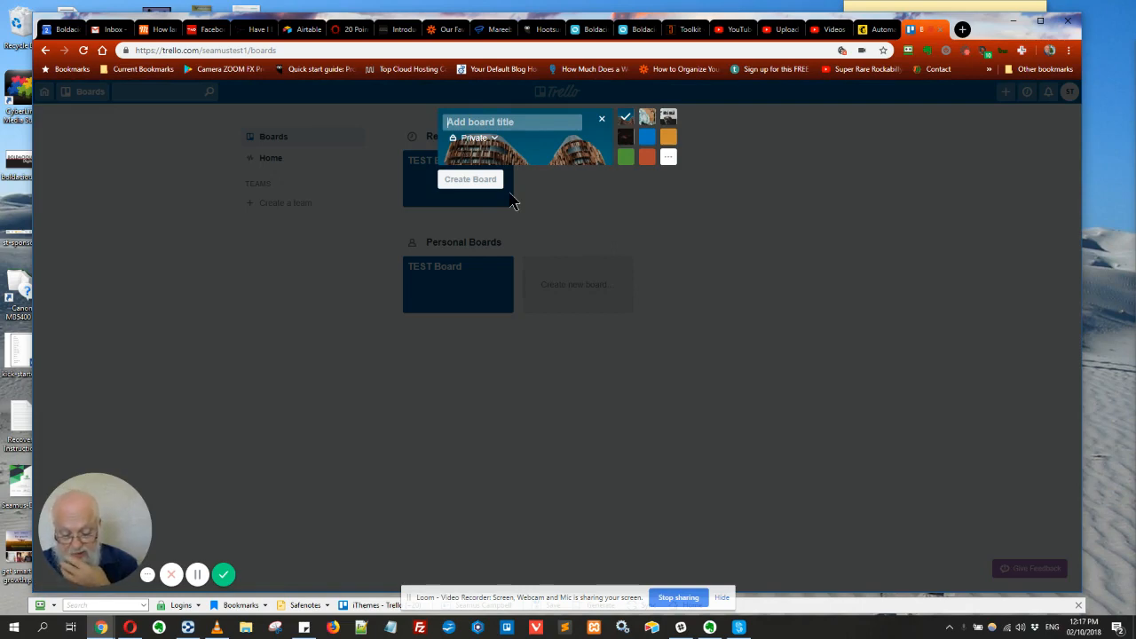
{"action": "type", "text": "Hol"}
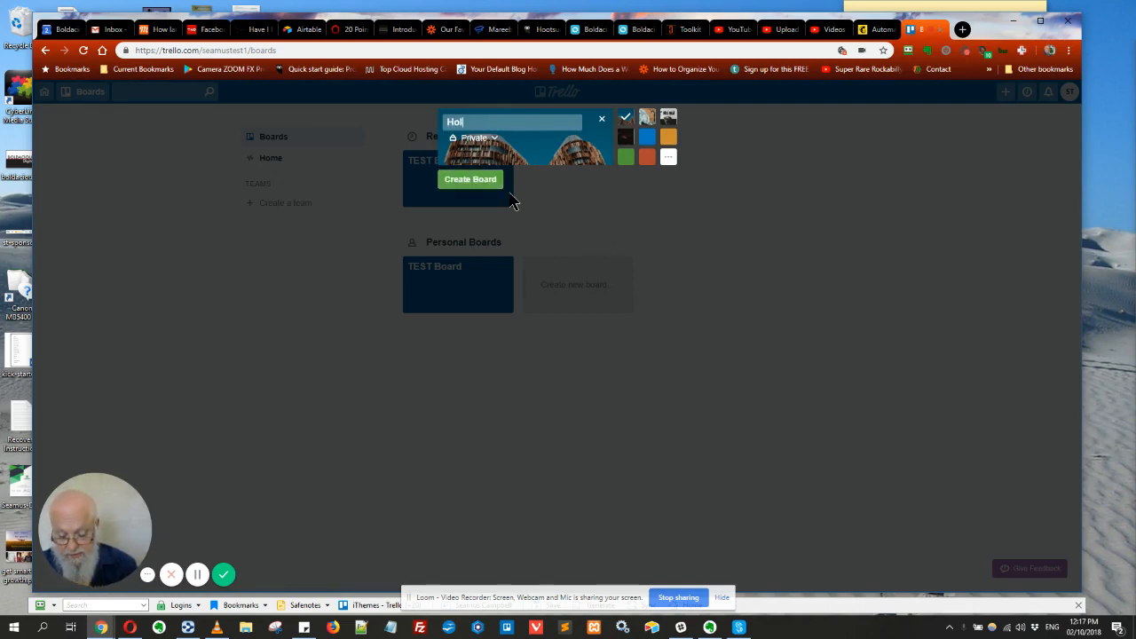
{"action": "type", "text": "iday"}
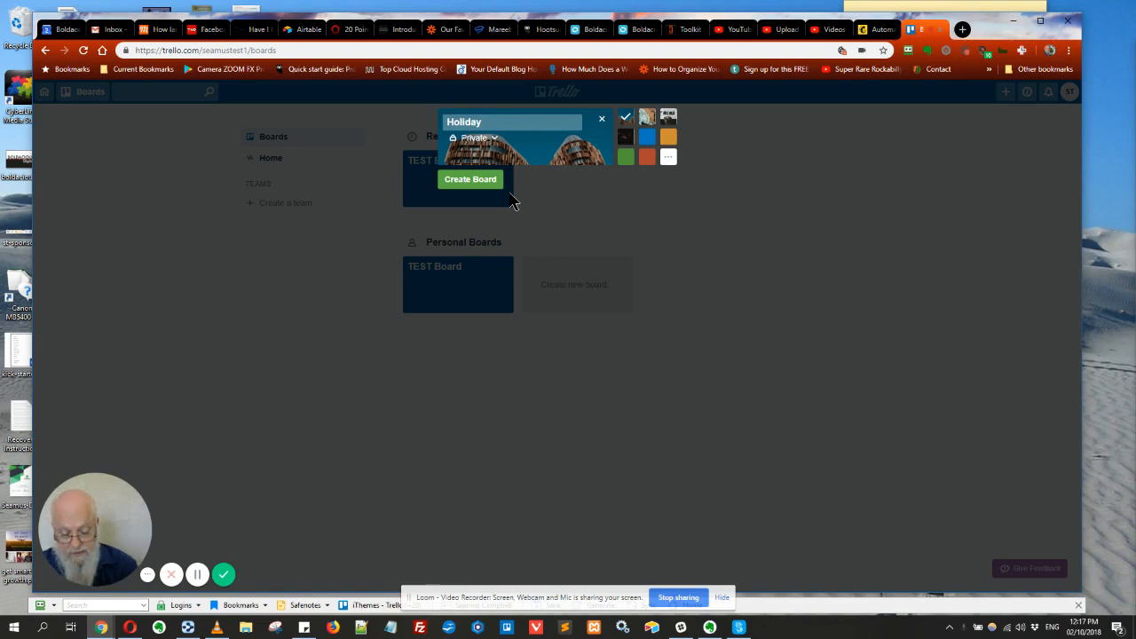
{"action": "type", "text": " Planning"}
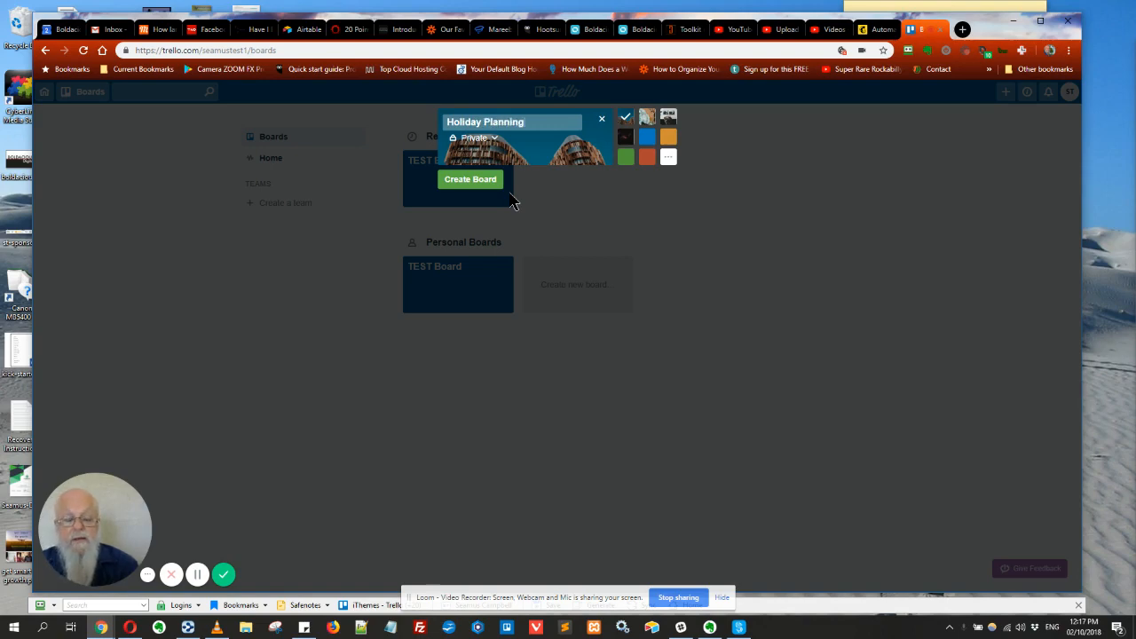
{"action": "left_click", "coordinate": [460, 187]}
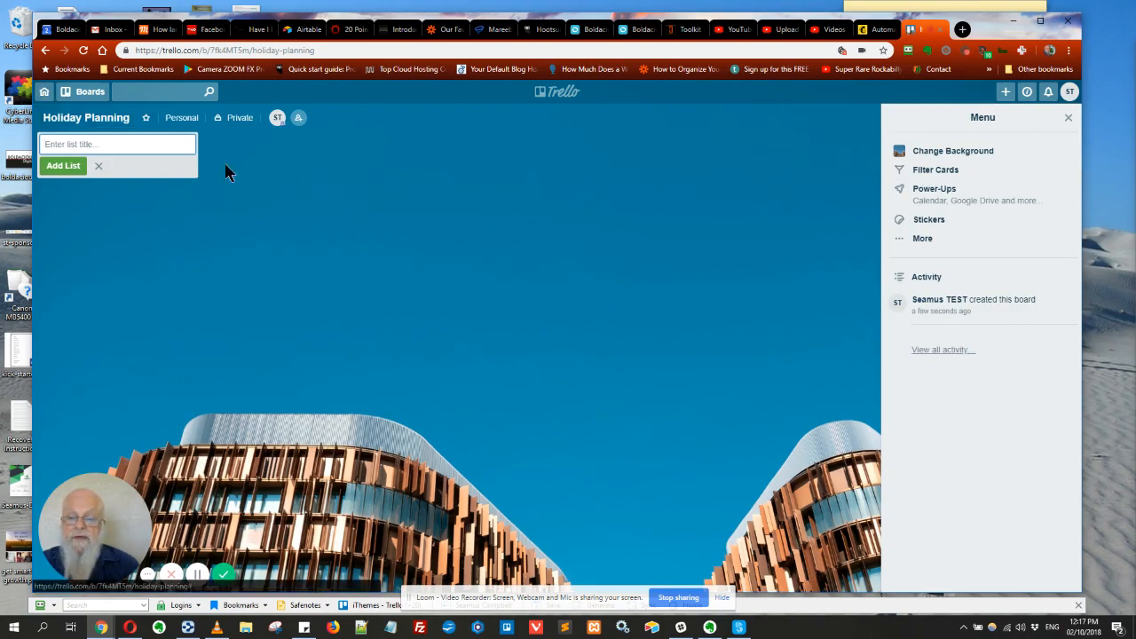
Go back to all boards and open TEST Board
{"action": "left_click", "coordinate": [545, 98]}
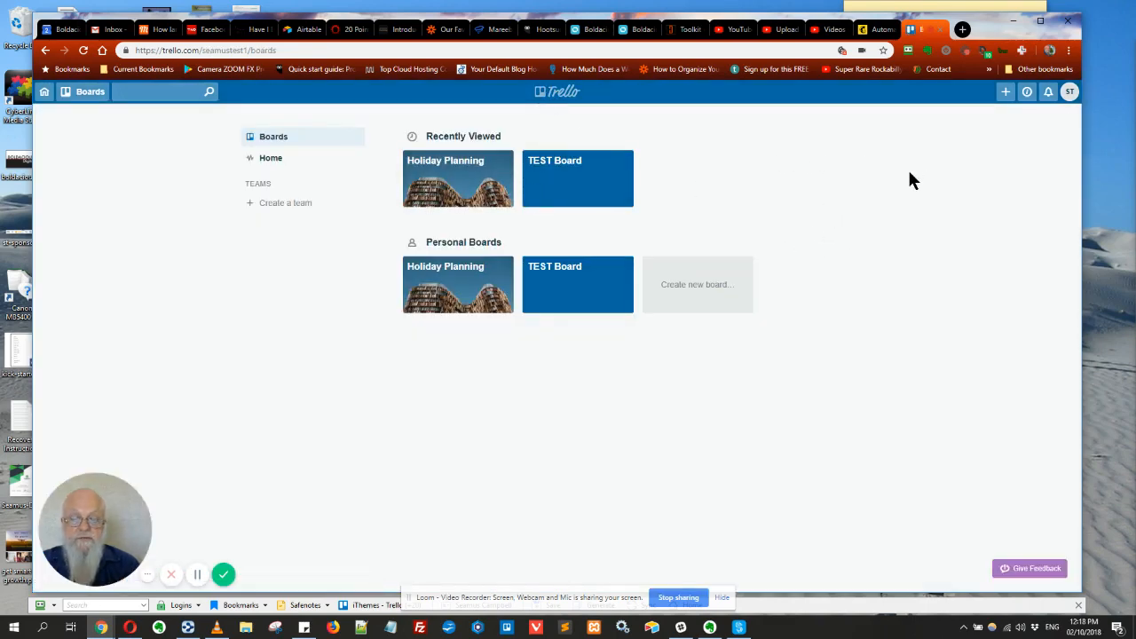
{"action": "left_click", "coordinate": [566, 182]}
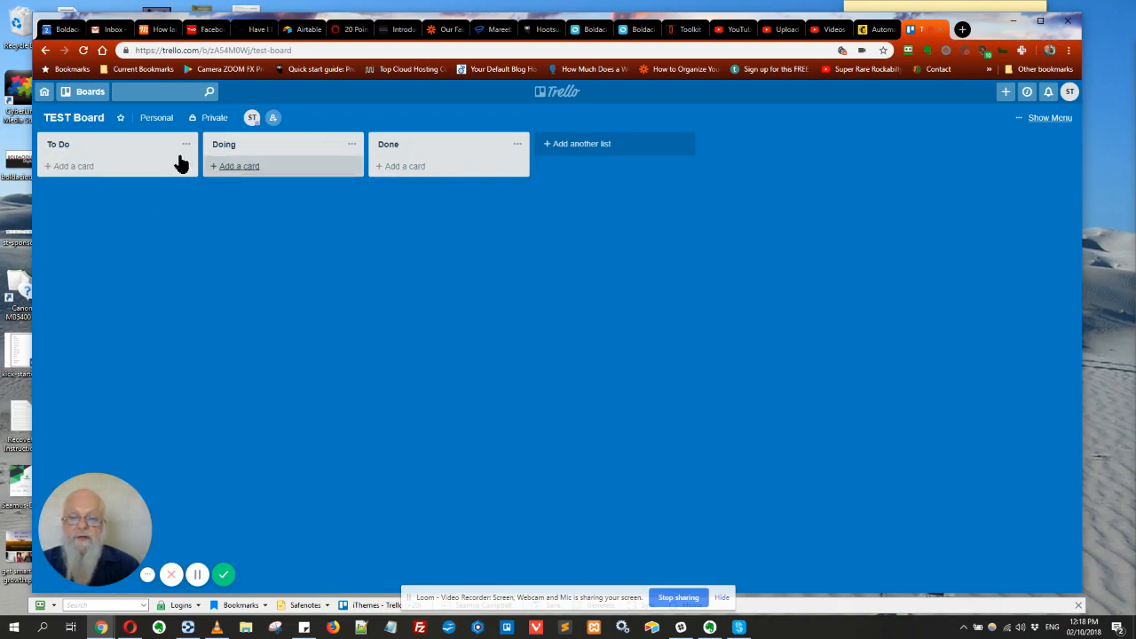
Add a card named 'my first task' to the To Do list
{"action": "left_click", "coordinate": [65, 168]}
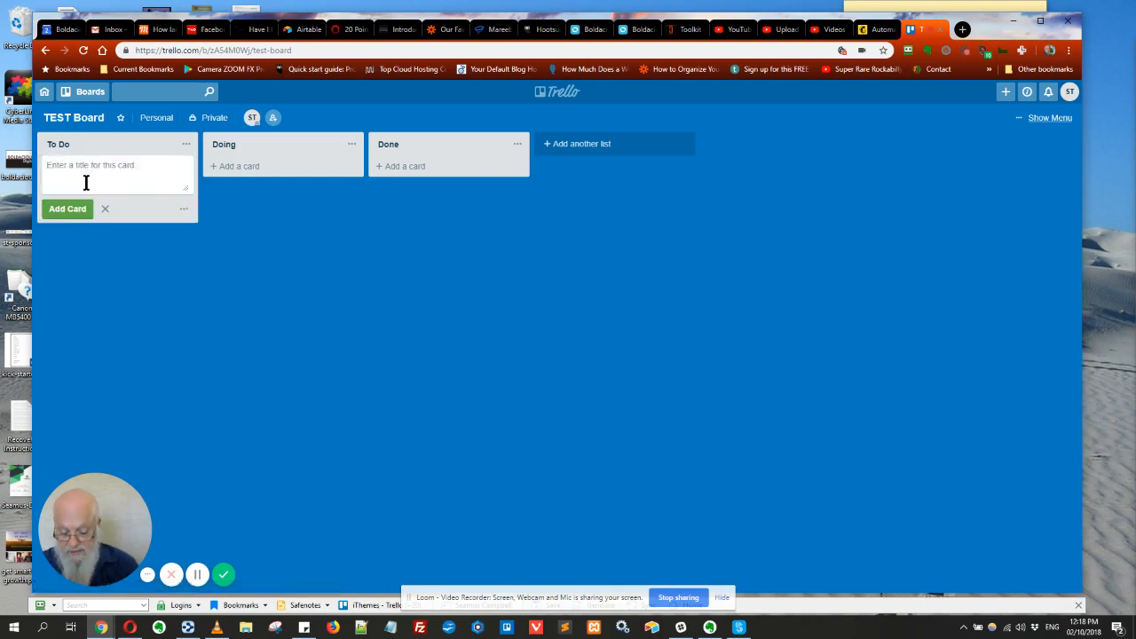
{"action": "type", "text": "my first task"}
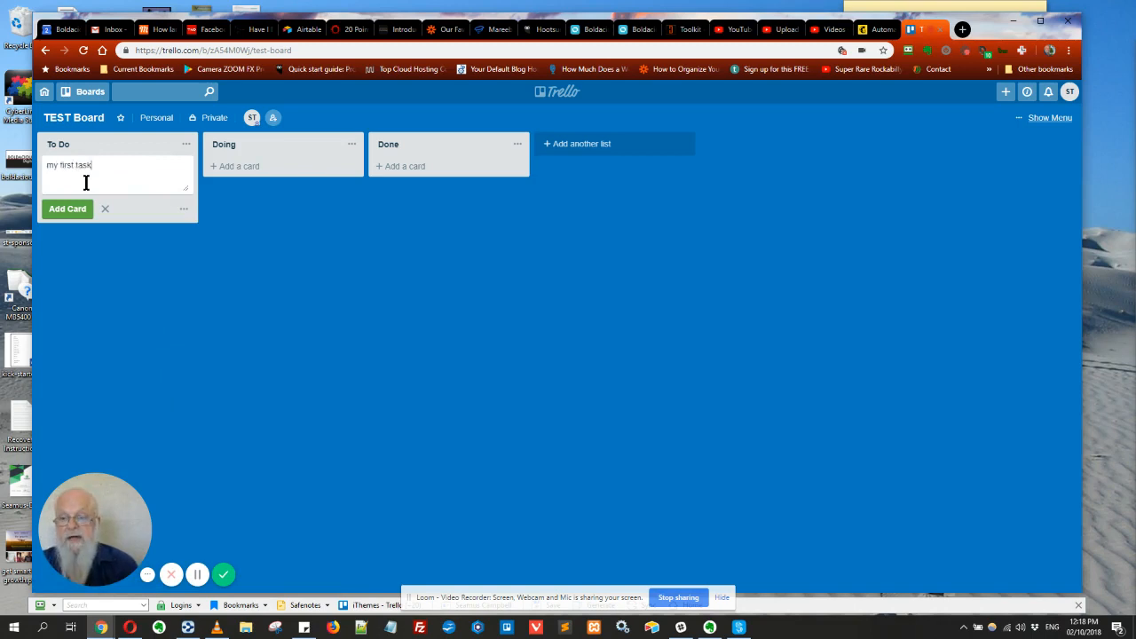
{"action": "key", "text": "Return"}
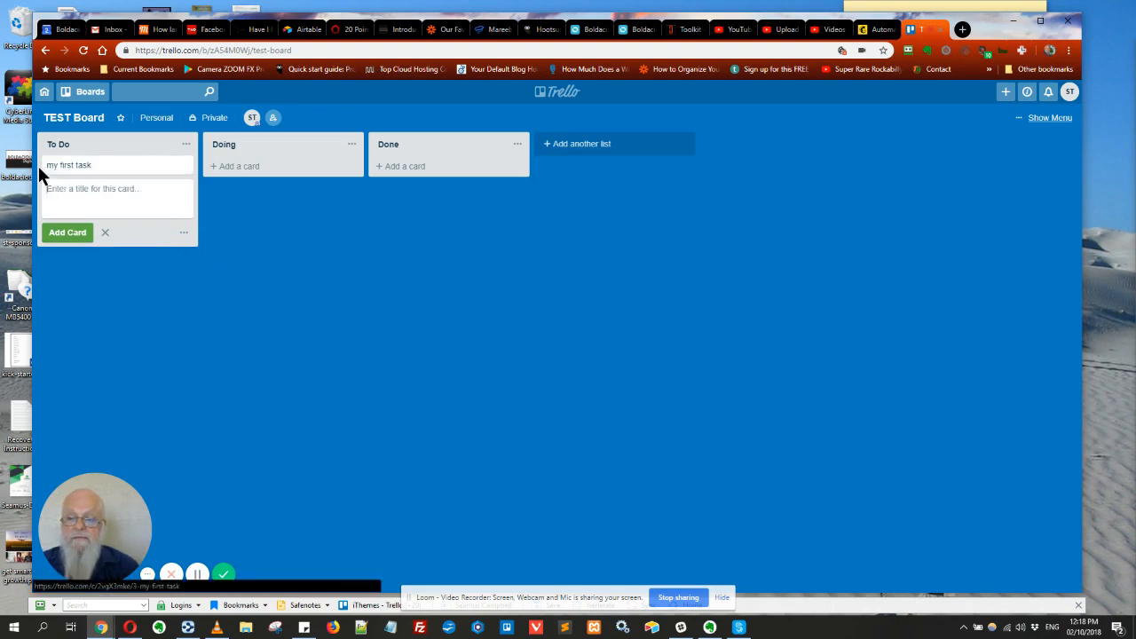
Edit the card's title to 'my first Task!' without adding a label
{"action": "left_click", "coordinate": [183, 167]}
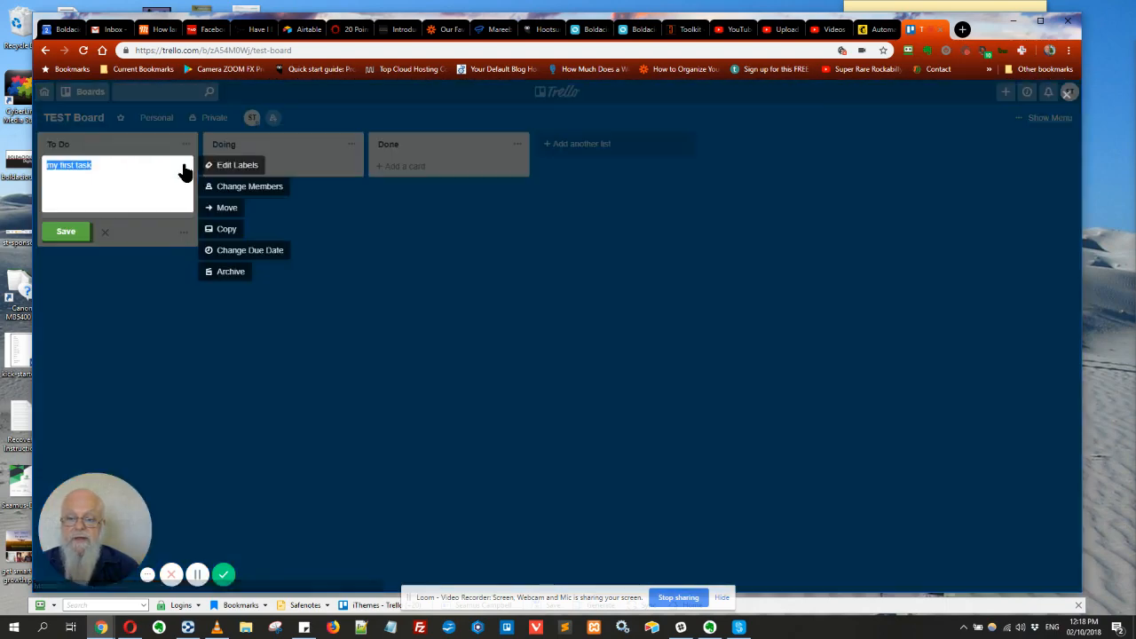
{"action": "left_click", "coordinate": [236, 166]}
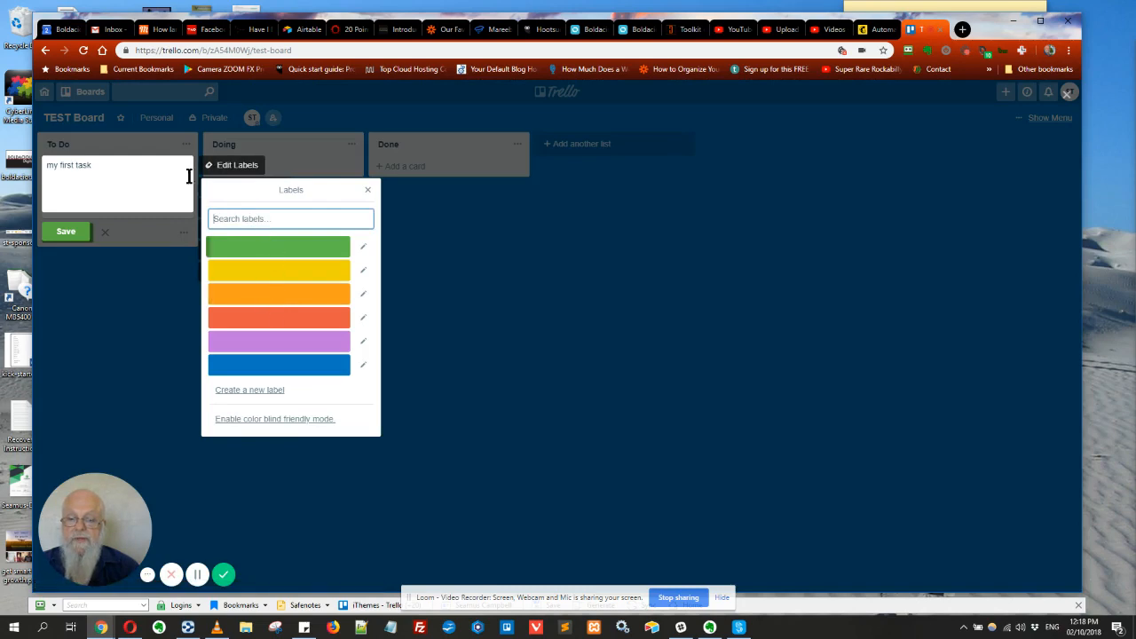
{"action": "left_click", "coordinate": [368, 190]}
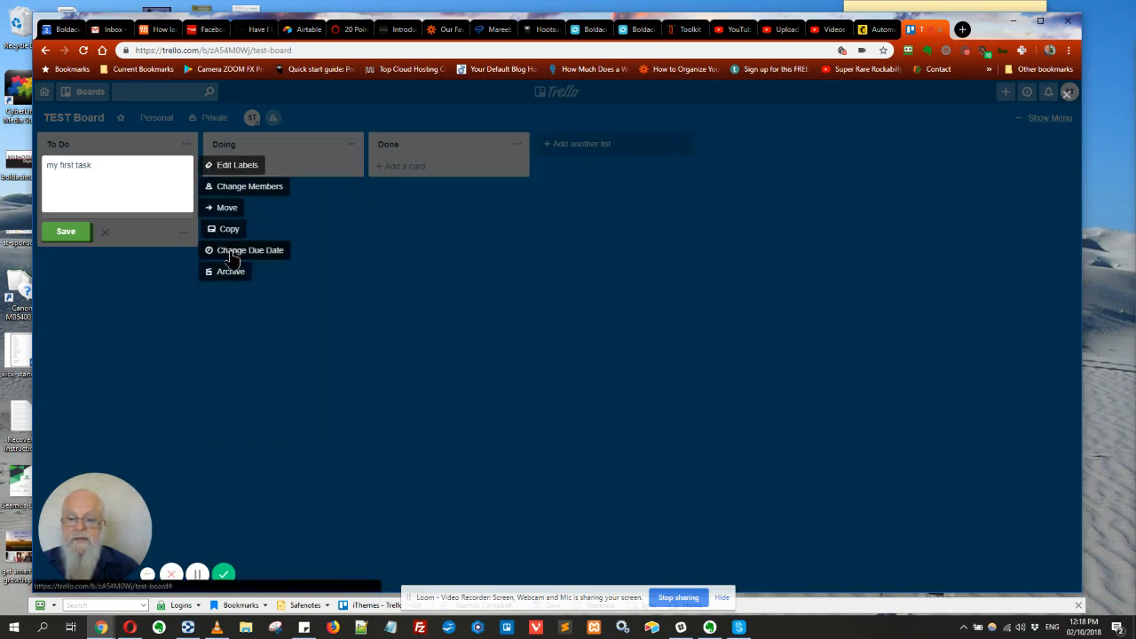
{"action": "left_click", "coordinate": [117, 164]}
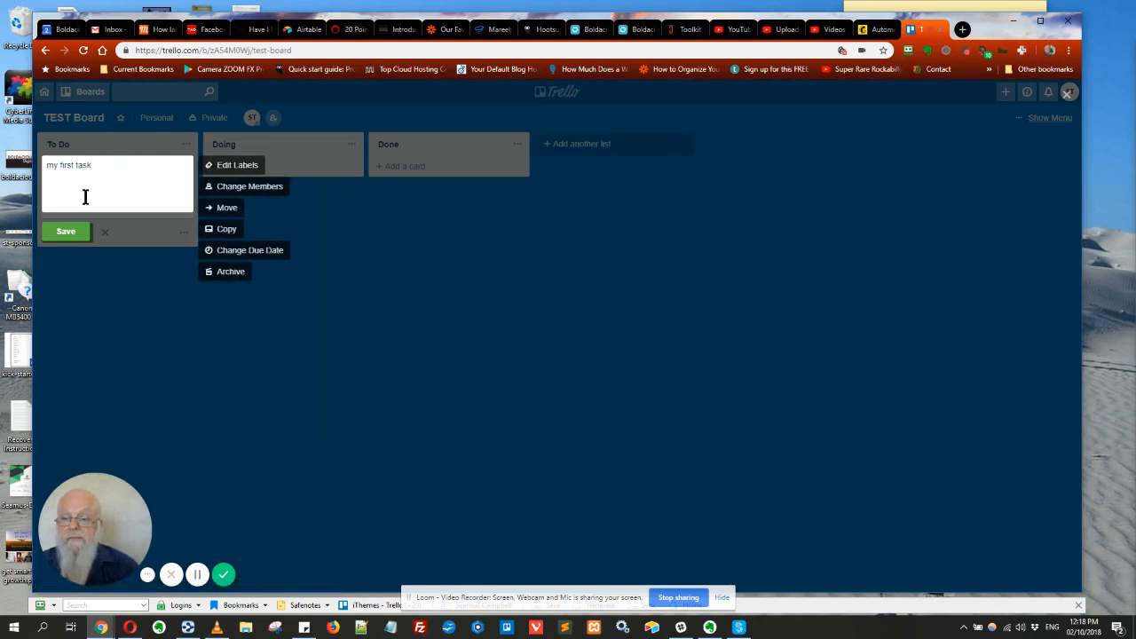
{"action": "key", "text": "BackSpace"}
Save the title 'my first Task!' and give the card the description 'Desc of task'
{"action": "left_click", "coordinate": [66, 231]}
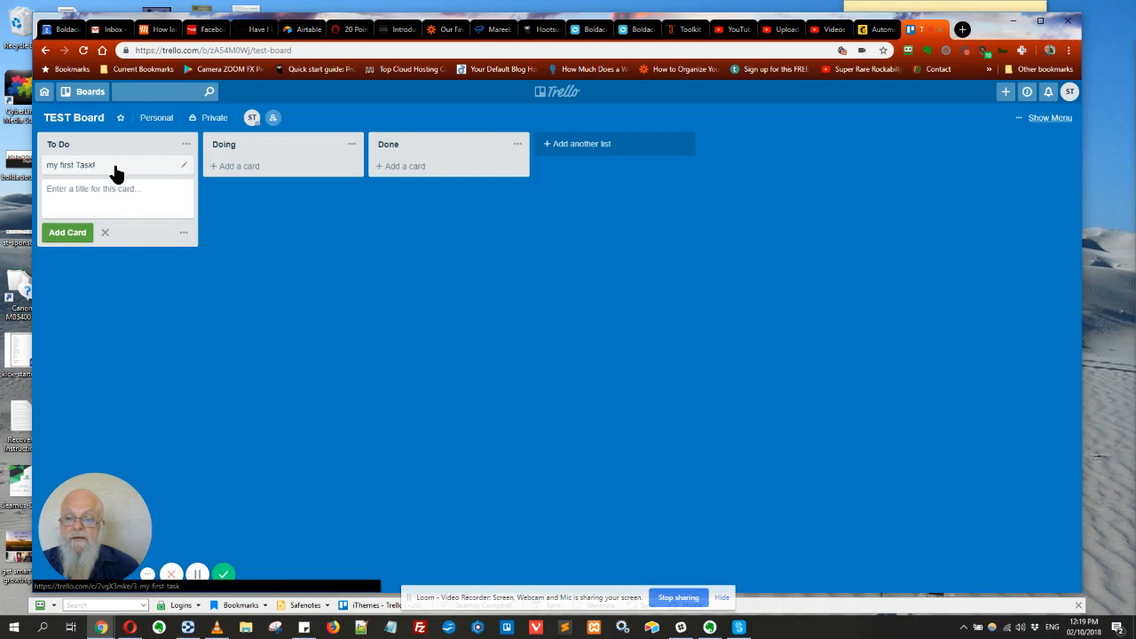
{"action": "left_click", "coordinate": [66, 169]}
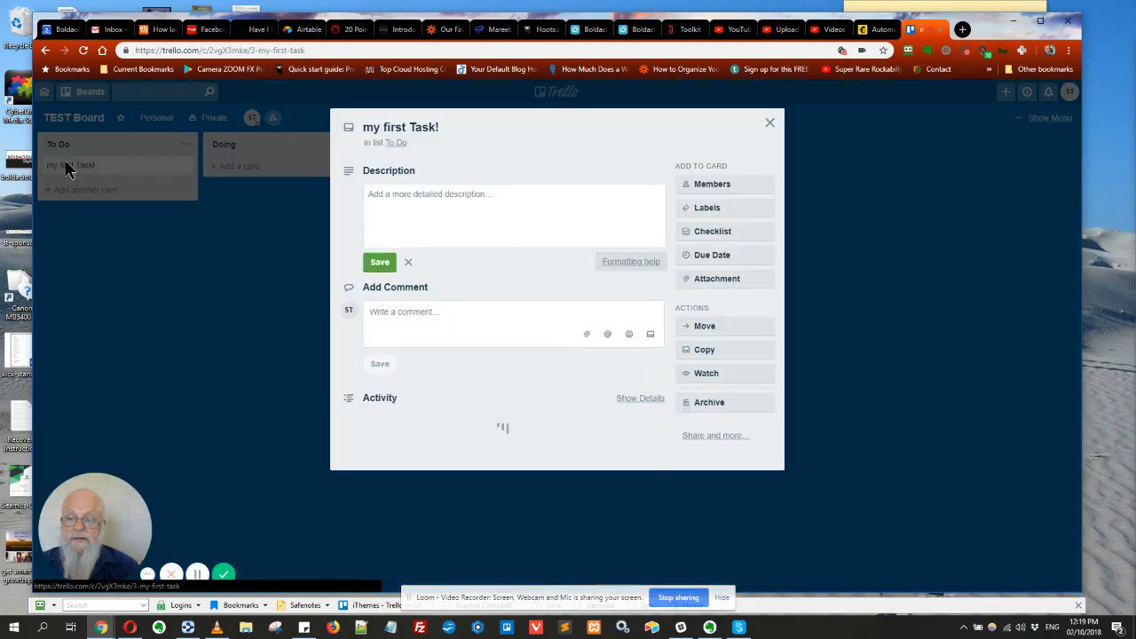
{"action": "left_click", "coordinate": [490, 209]}
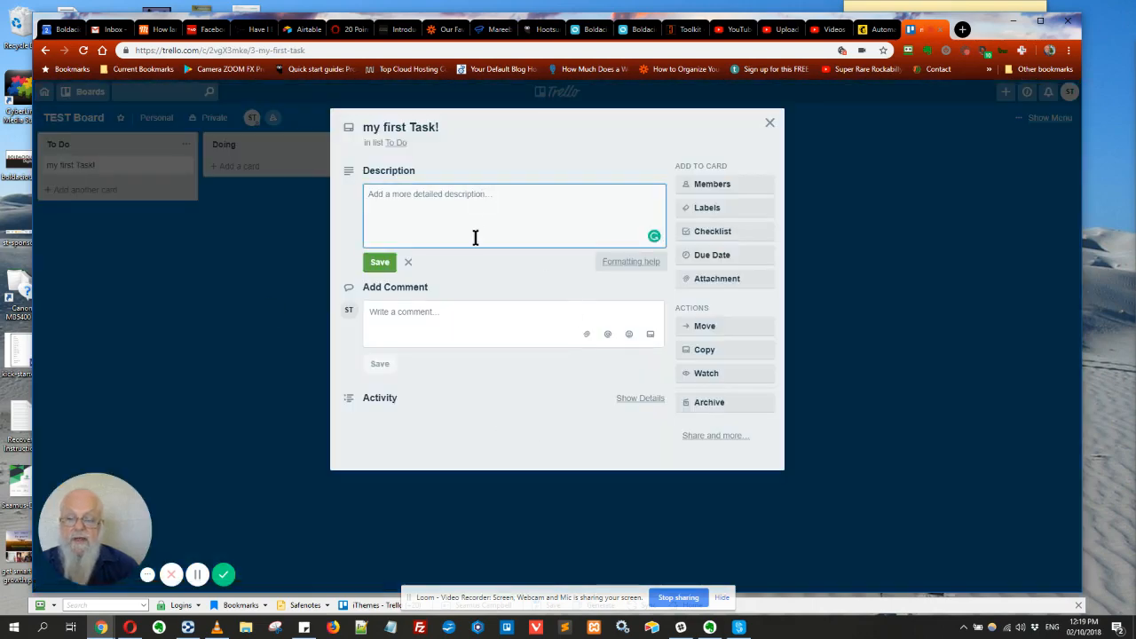
{"action": "type", "text": "Desc of task"}
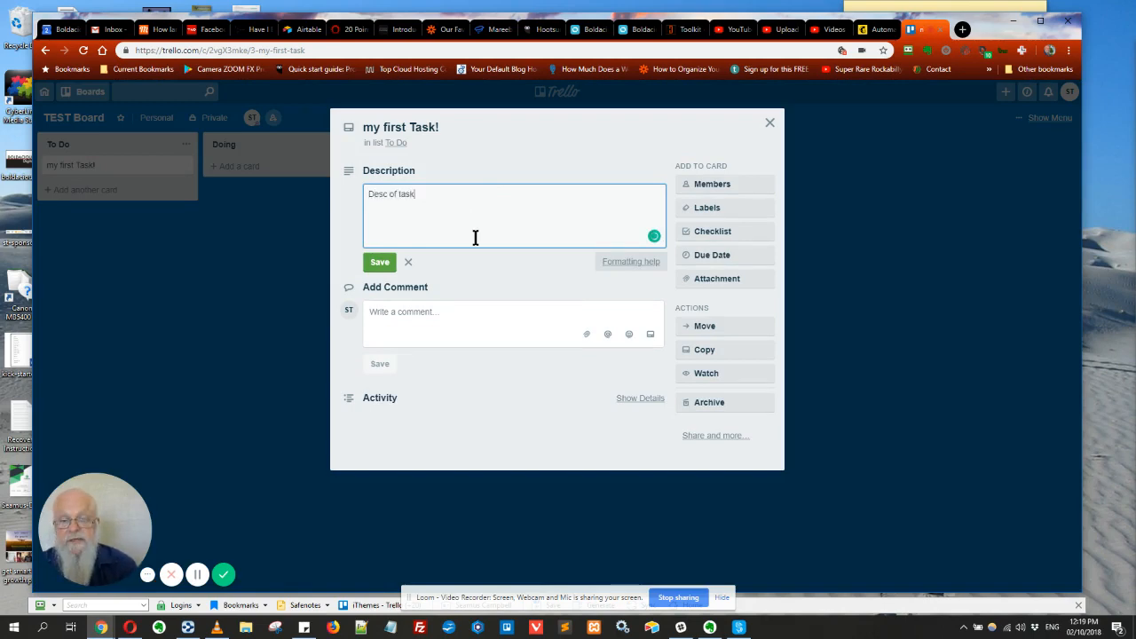
{"action": "left_click", "coordinate": [380, 264]}
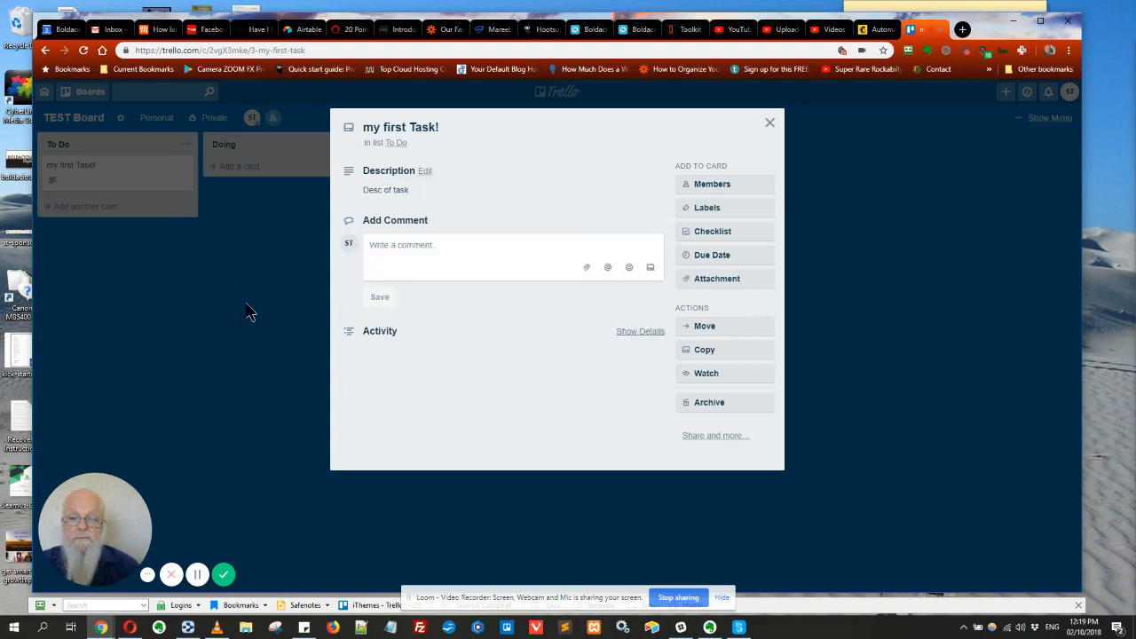
{"action": "left_click", "coordinate": [769, 123]}
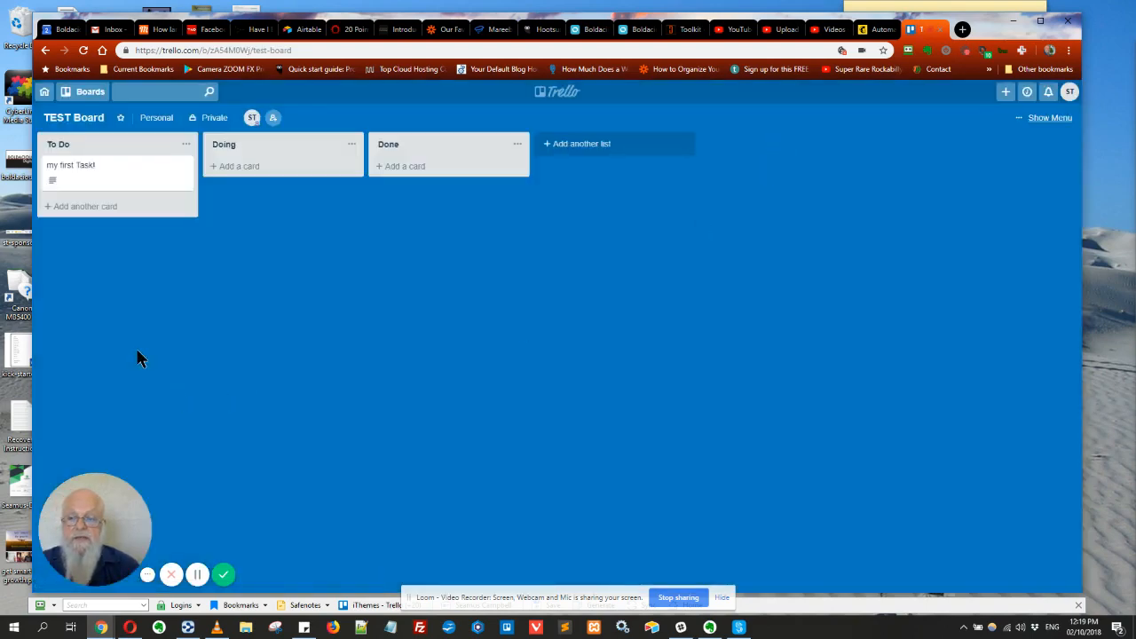
Post 'A comment from me' as a comment on the my first Task! card
{"action": "left_click", "coordinate": [74, 176]}
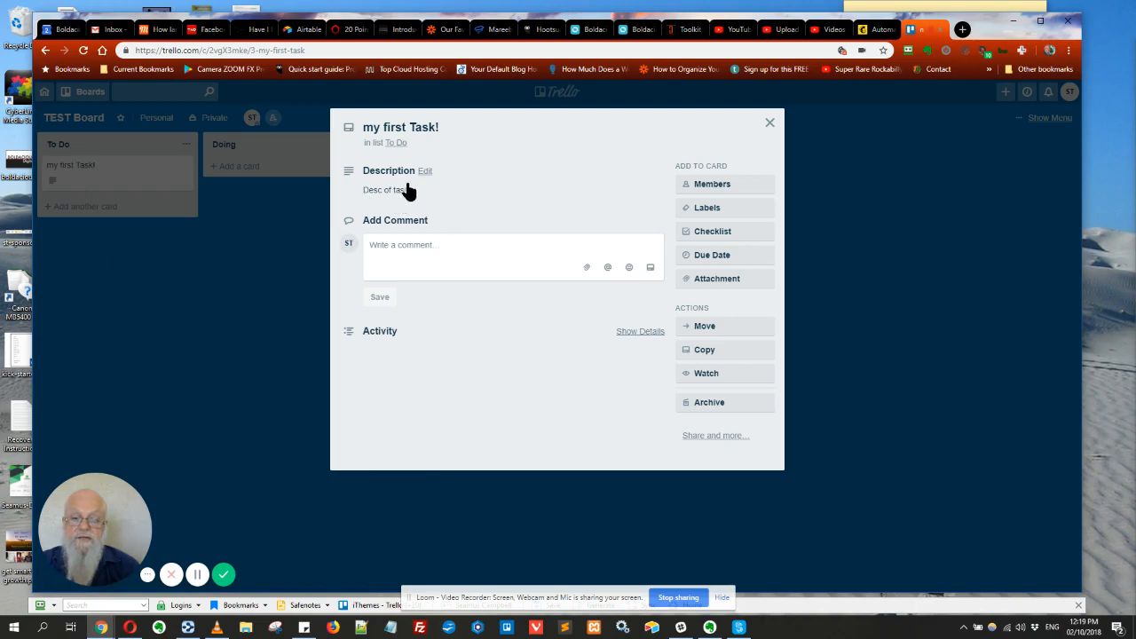
{"action": "left_click", "coordinate": [387, 247]}
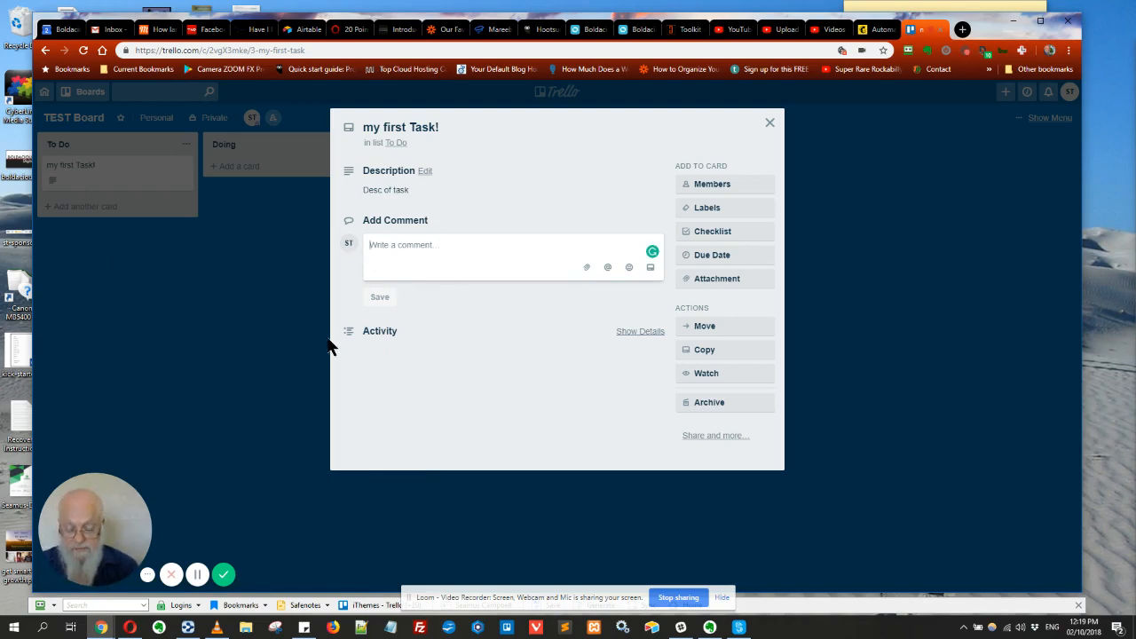
{"action": "type", "text": "A comment from me"}
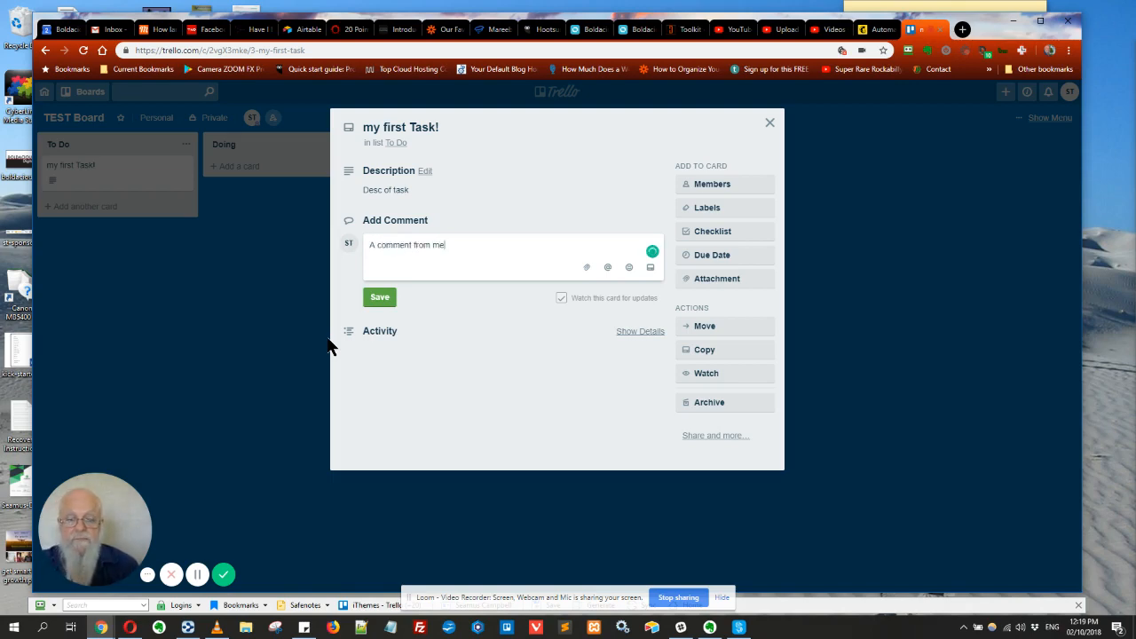
{"action": "left_click", "coordinate": [393, 297]}
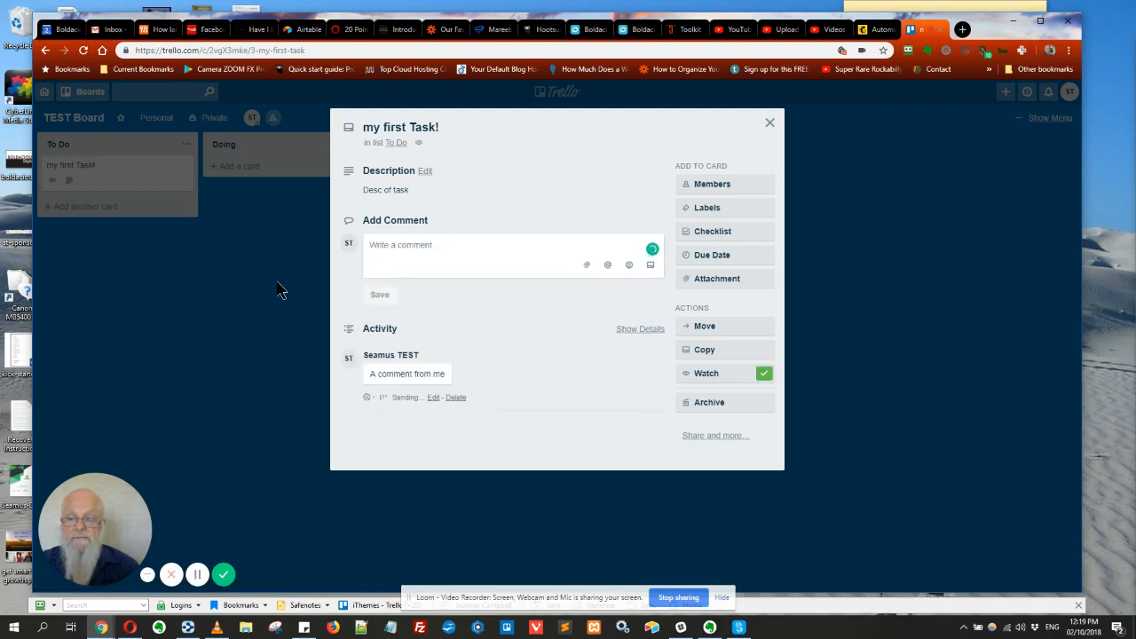
{"action": "left_click", "coordinate": [769, 124]}
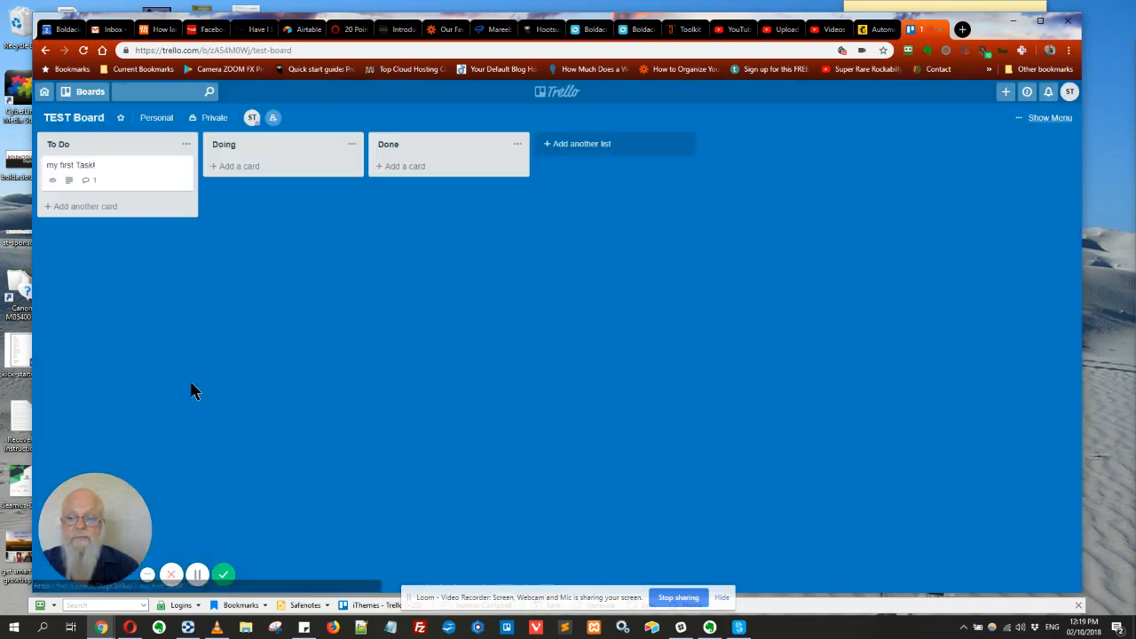
Tag the my first Task! card with the green label
{"action": "left_click", "coordinate": [105, 179]}
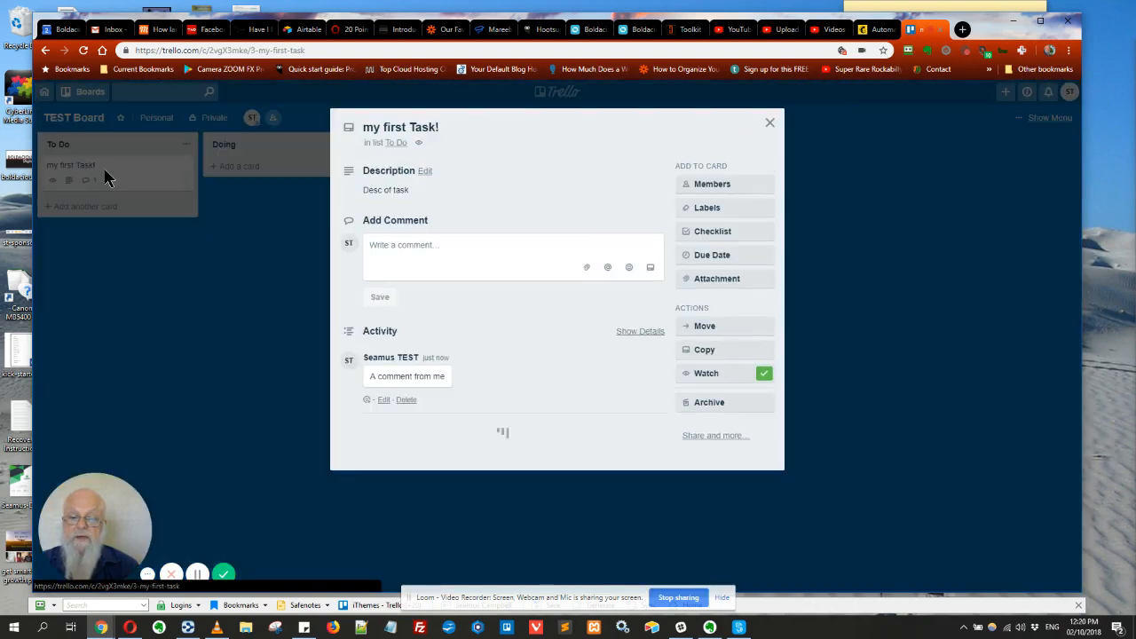
{"action": "left_click", "coordinate": [713, 213]}
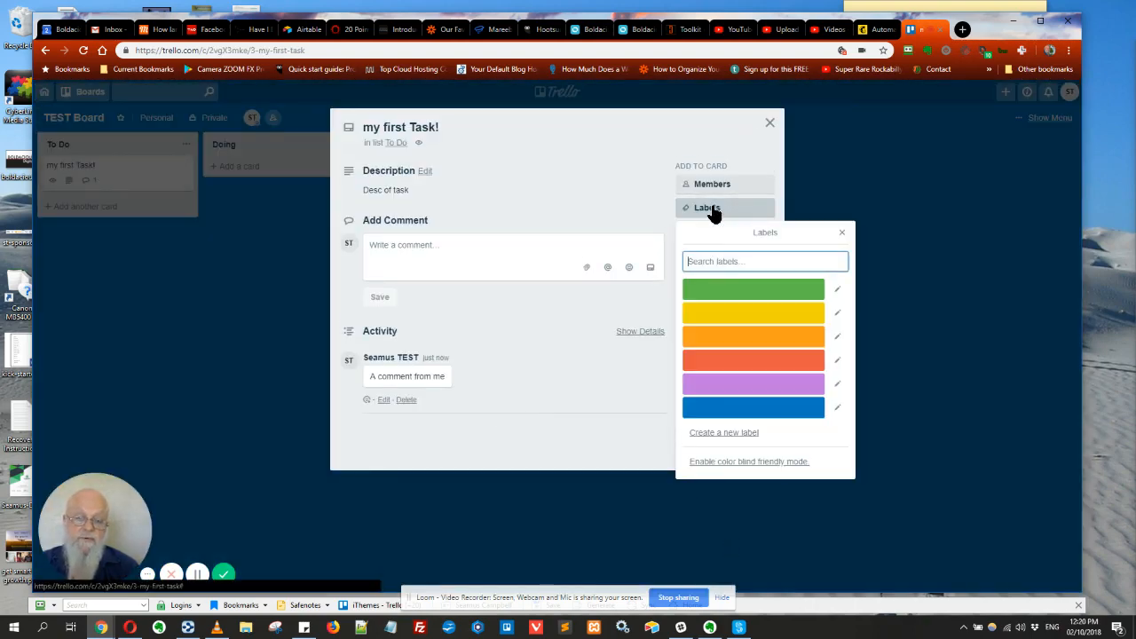
{"action": "left_click", "coordinate": [737, 291]}
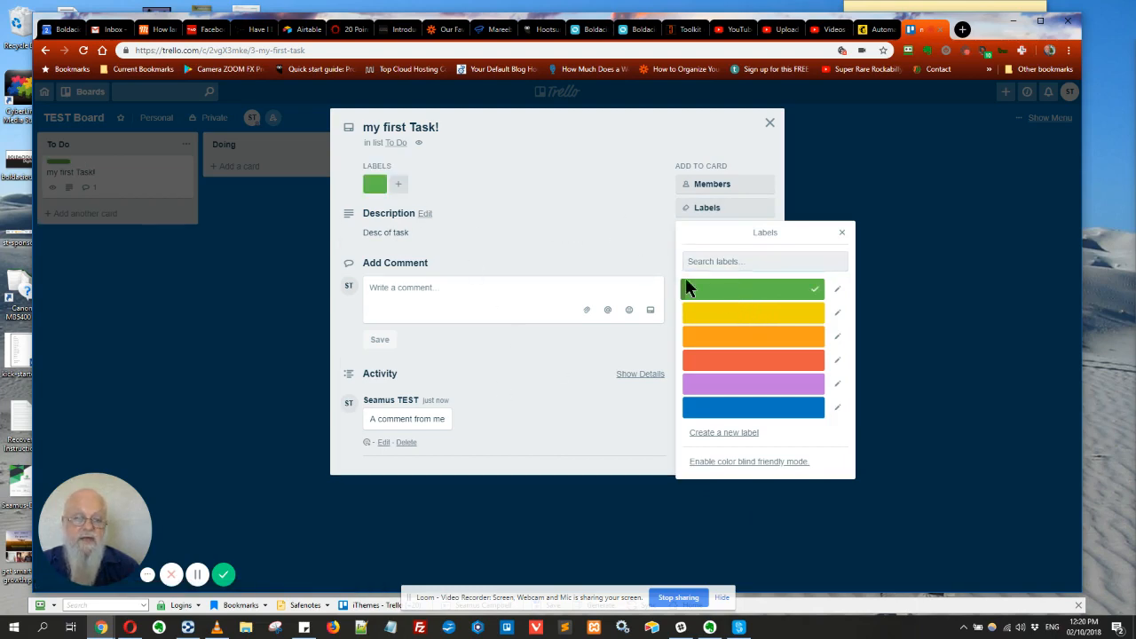
{"action": "left_click", "coordinate": [625, 211]}
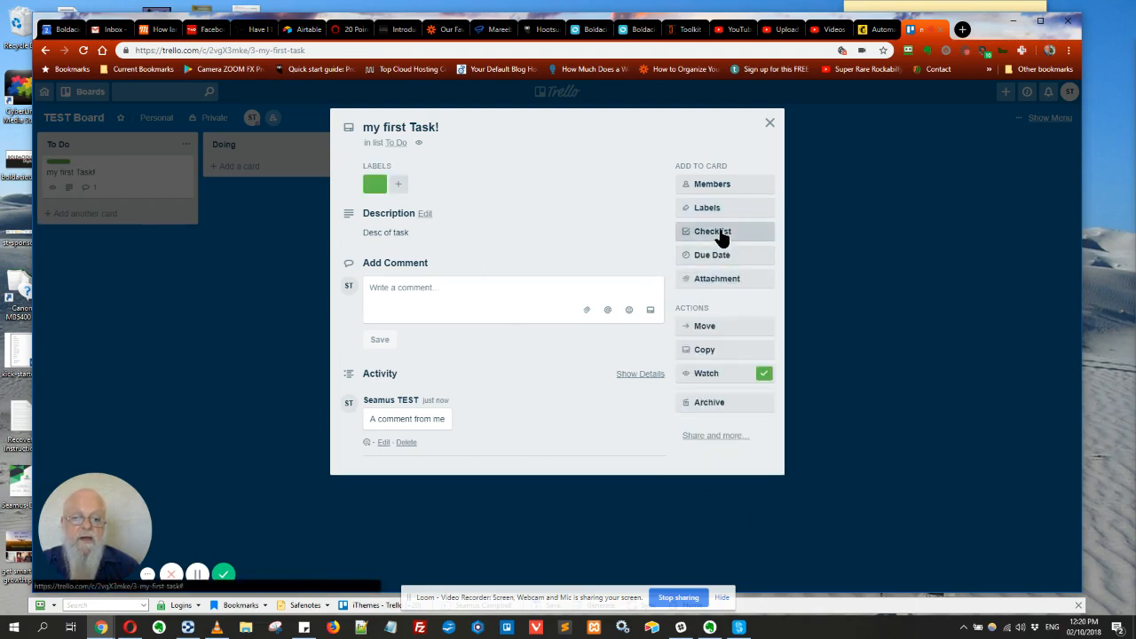
Set the card's due date to 4 Oct at 12:00
{"action": "left_click", "coordinate": [717, 256]}
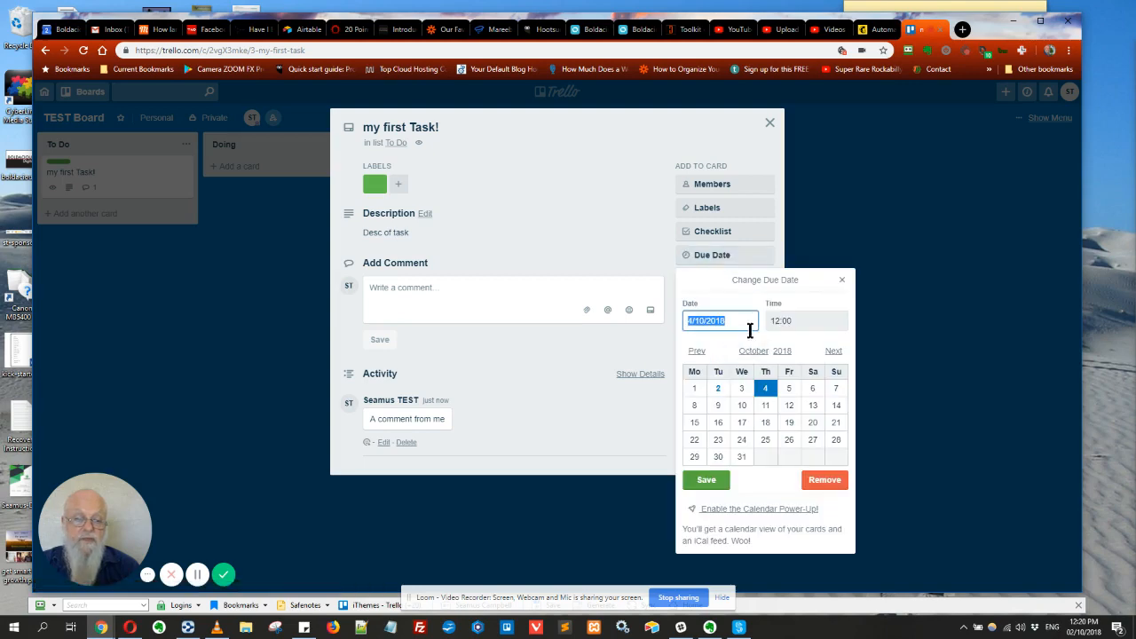
{"action": "left_click", "coordinate": [707, 481]}
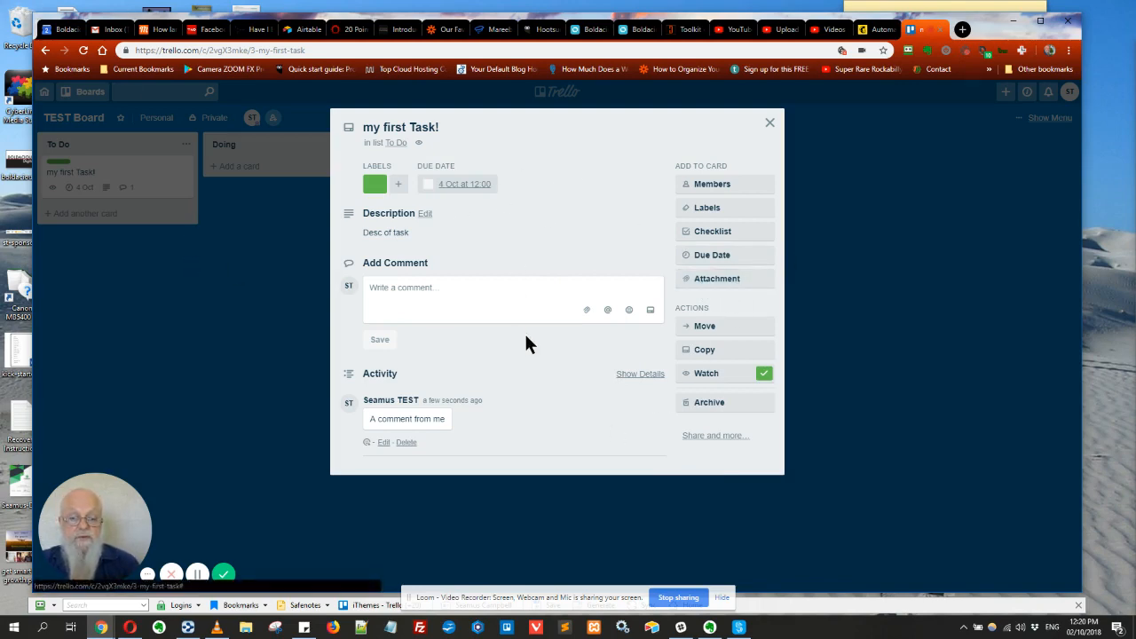
{"action": "left_click", "coordinate": [768, 124]}
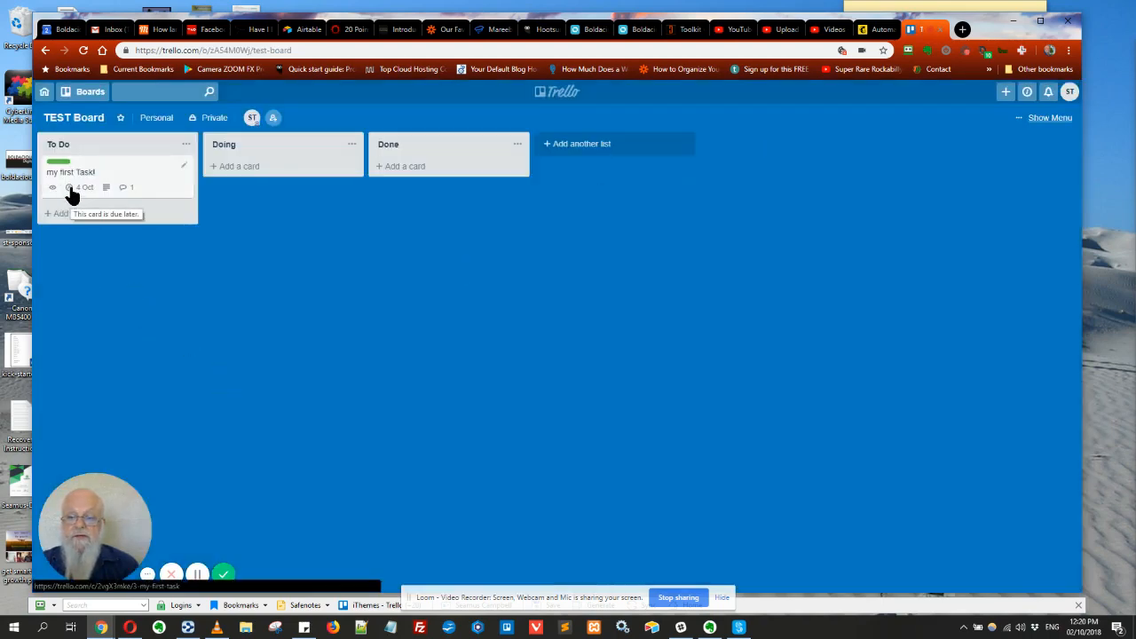
Add 'My Checklist' to the card with items 'first item' and 'second item'
{"action": "left_click", "coordinate": [142, 175]}
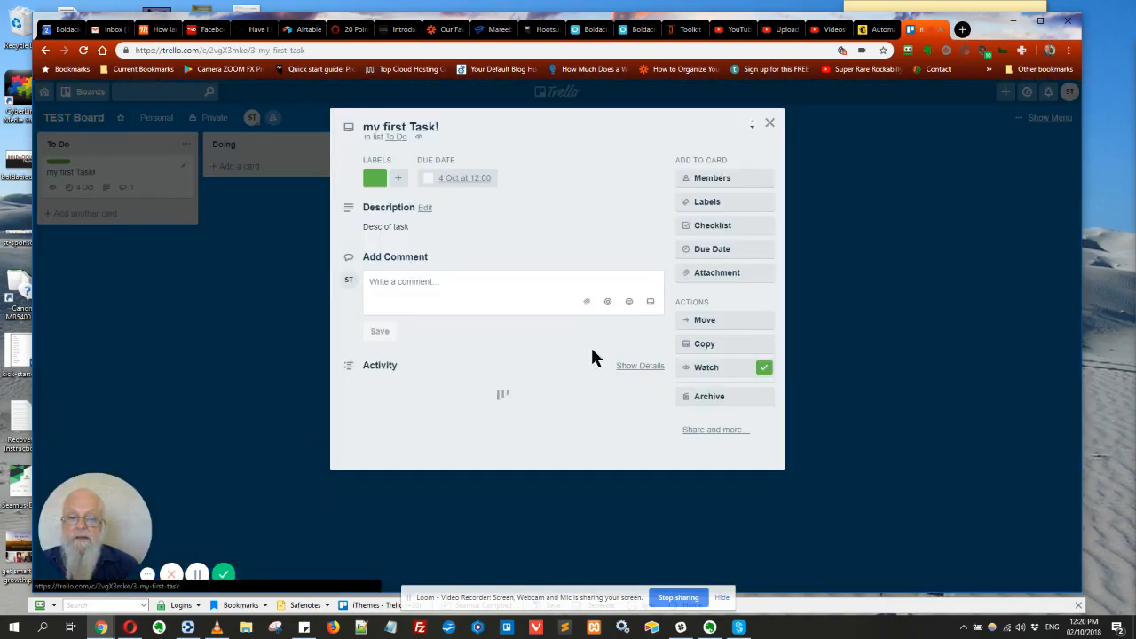
{"action": "left_click", "coordinate": [710, 232]}
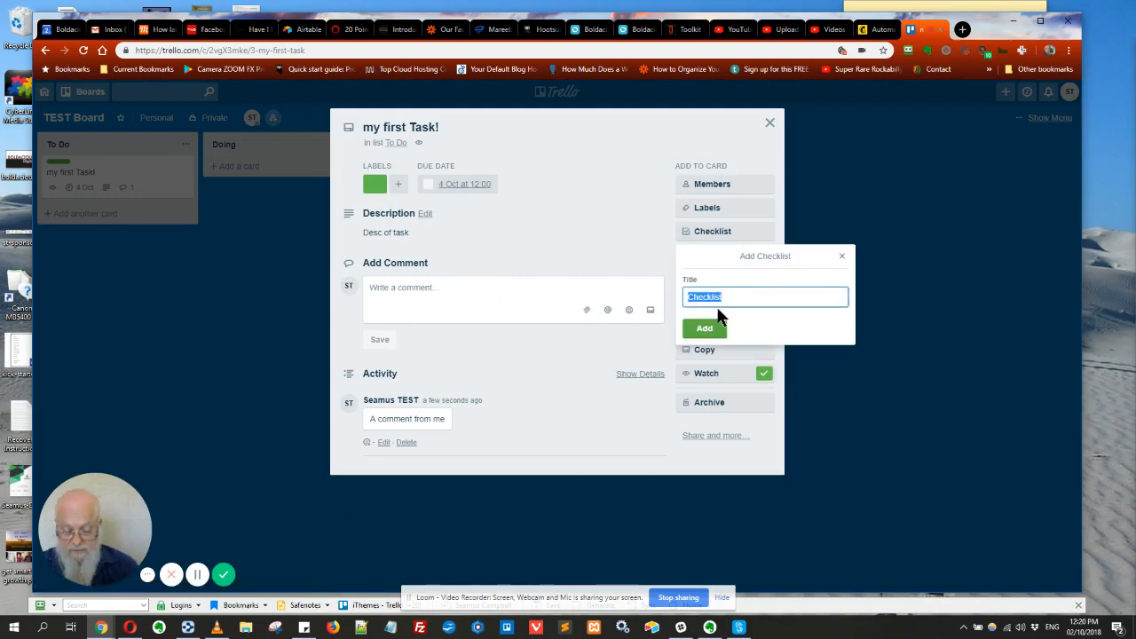
{"action": "key", "text": "Home"}
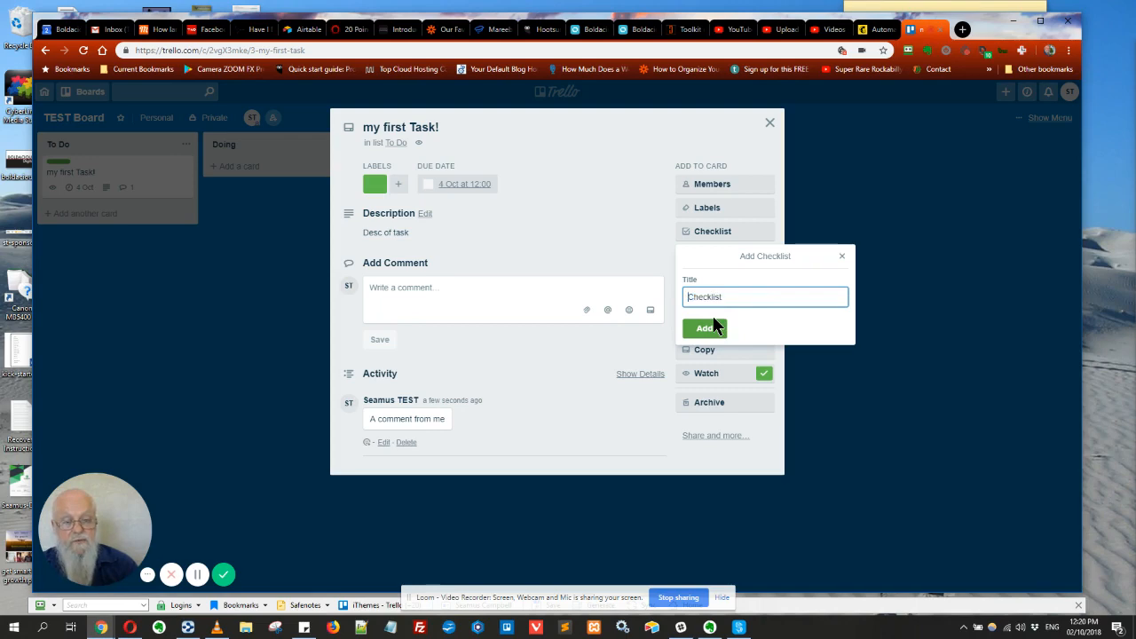
{"action": "type", "text": "My"}
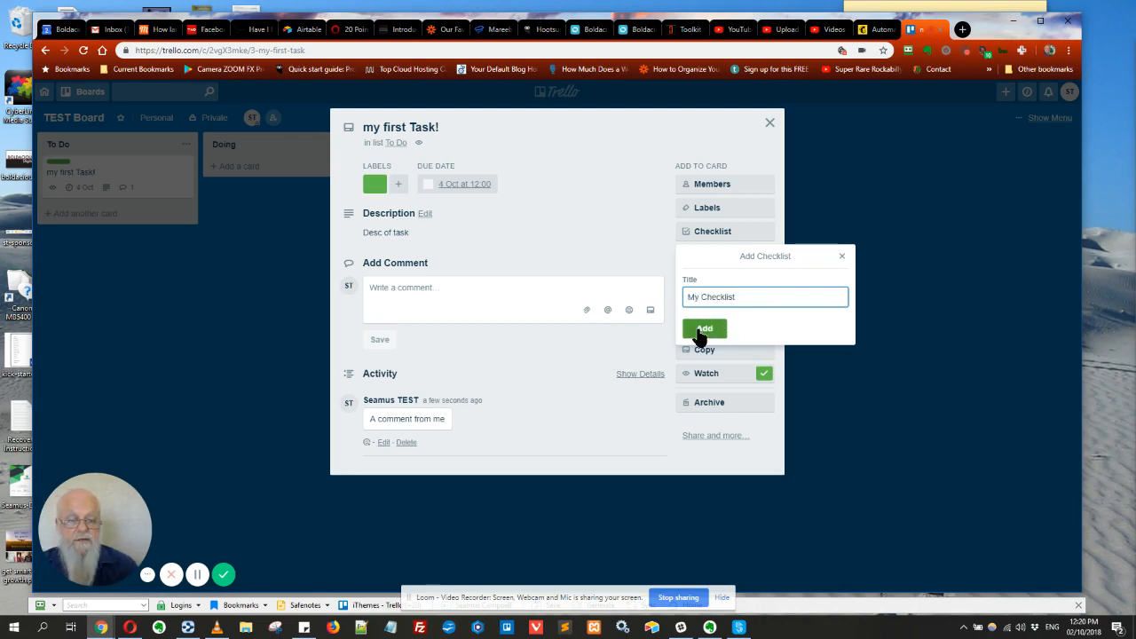
{"action": "left_click", "coordinate": [701, 329]}
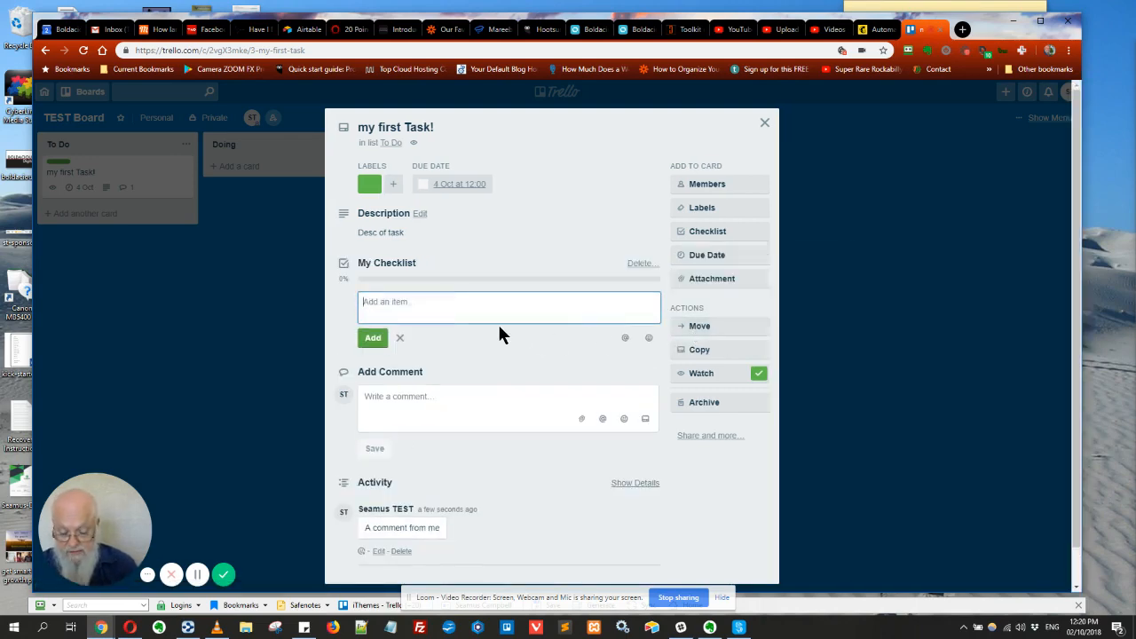
{"action": "type", "text": "fir"}
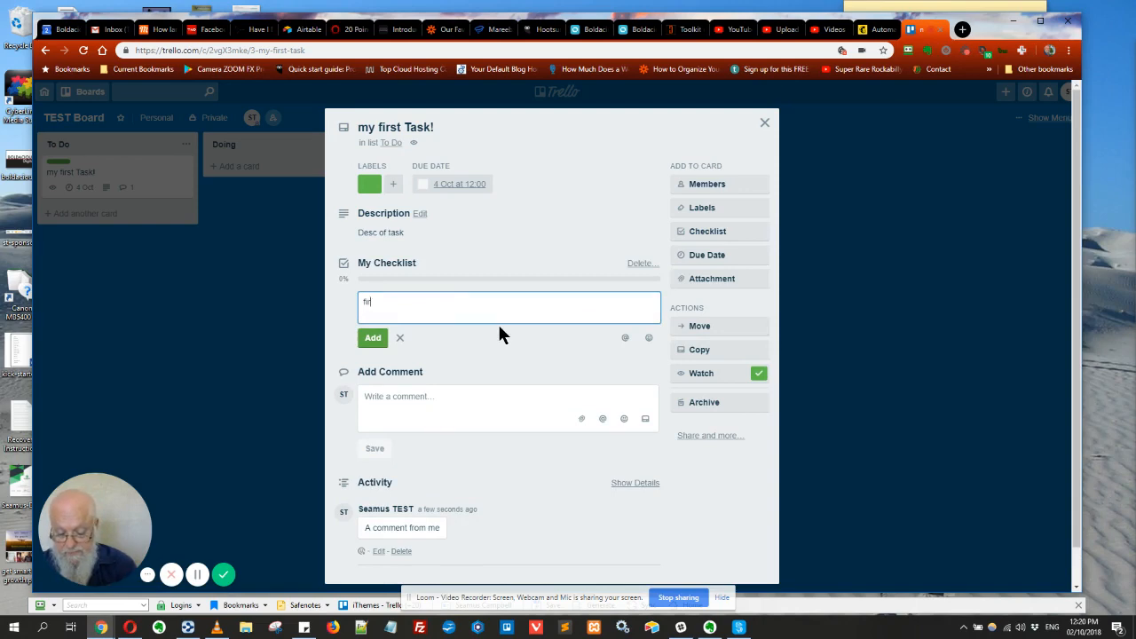
{"action": "type", "text": "st ite"}
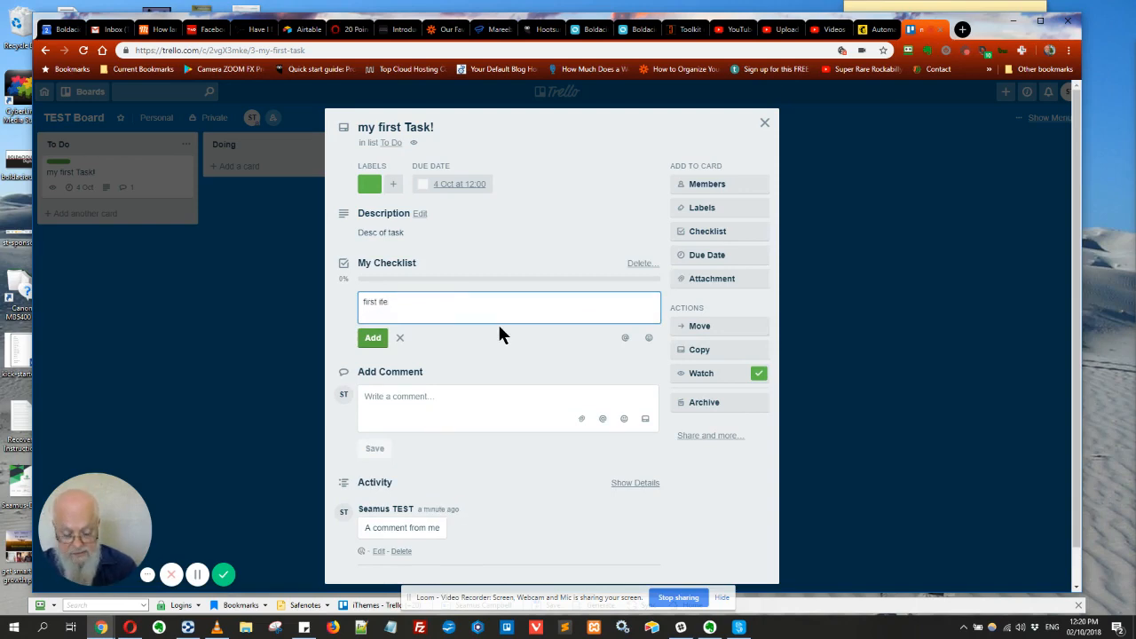
{"action": "type", "text": "m"}
{"action": "key", "text": "Return"}
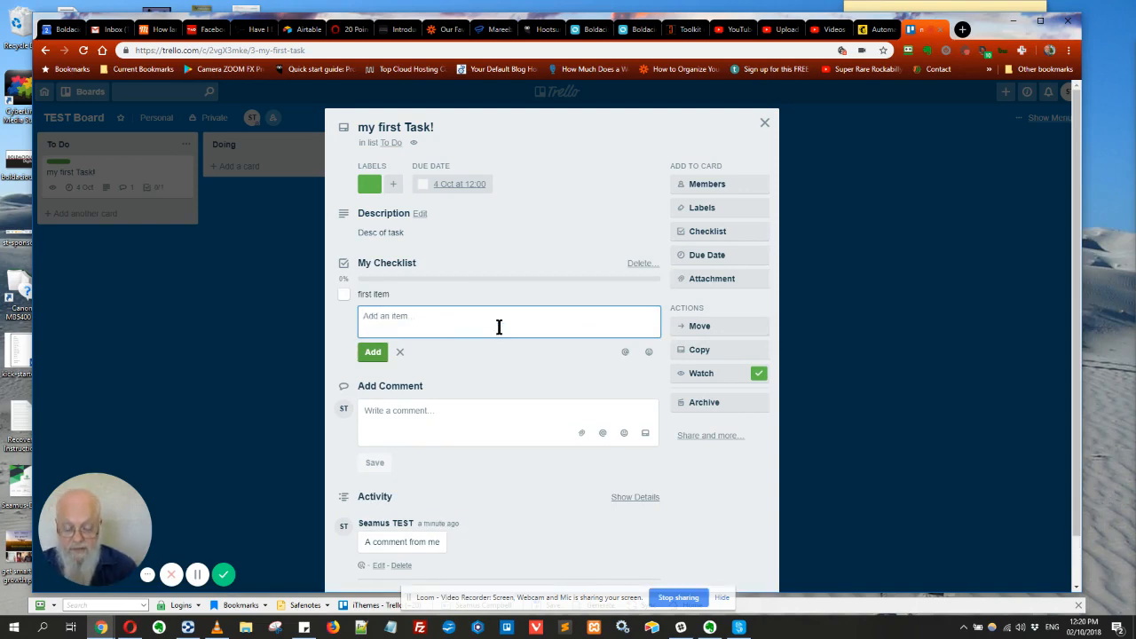
{"action": "type", "text": "second item"}
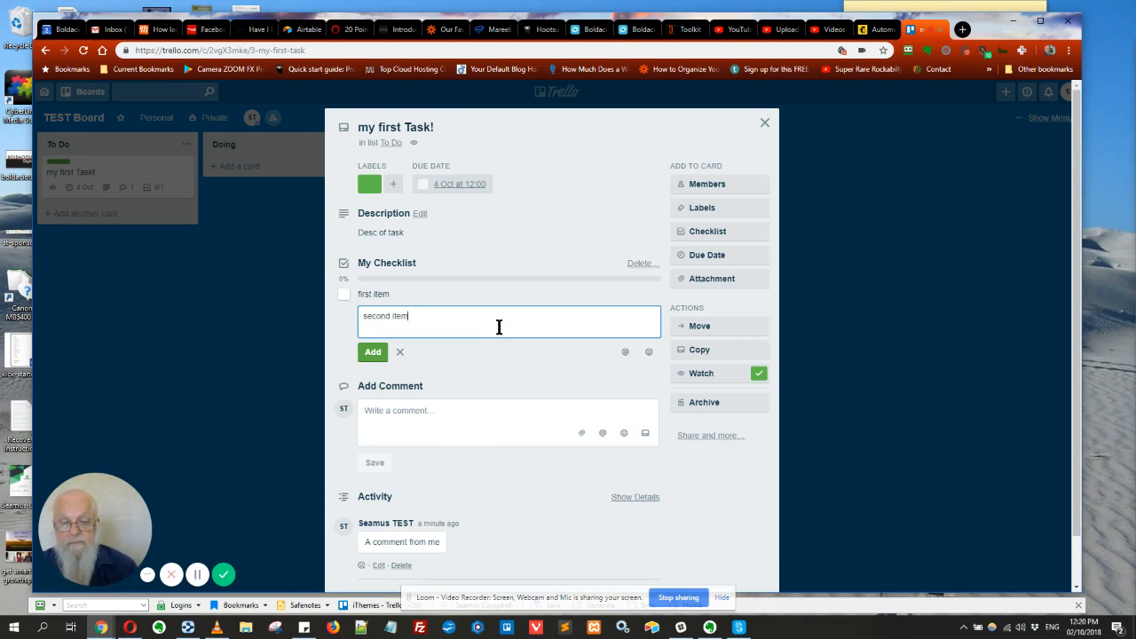
{"action": "key", "text": "Return"}
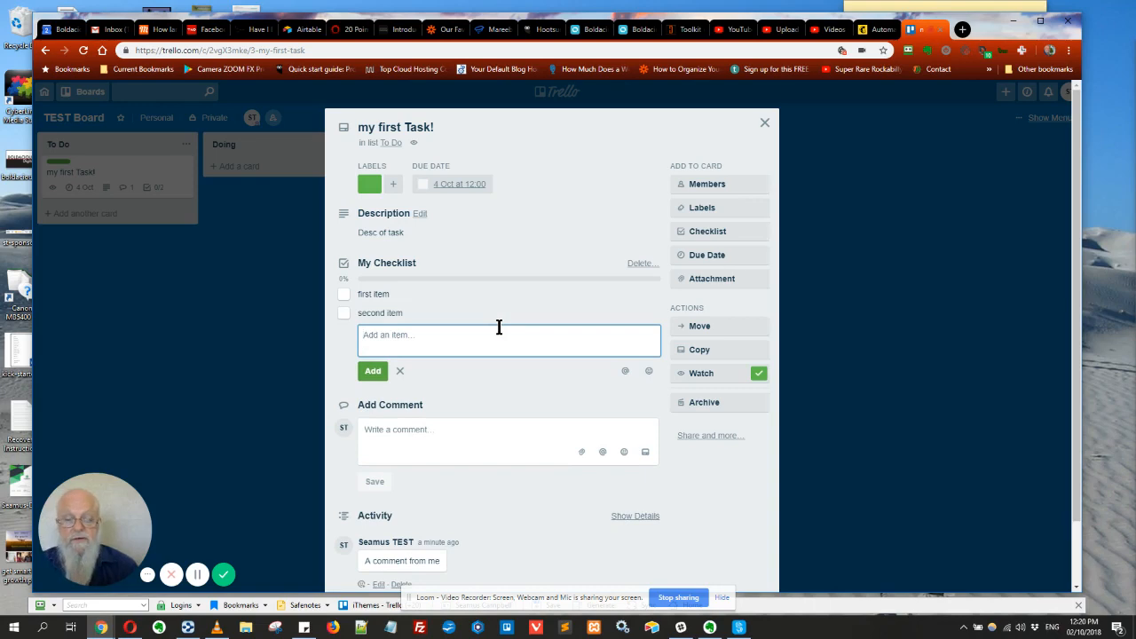
{"action": "left_click", "coordinate": [764, 122]}
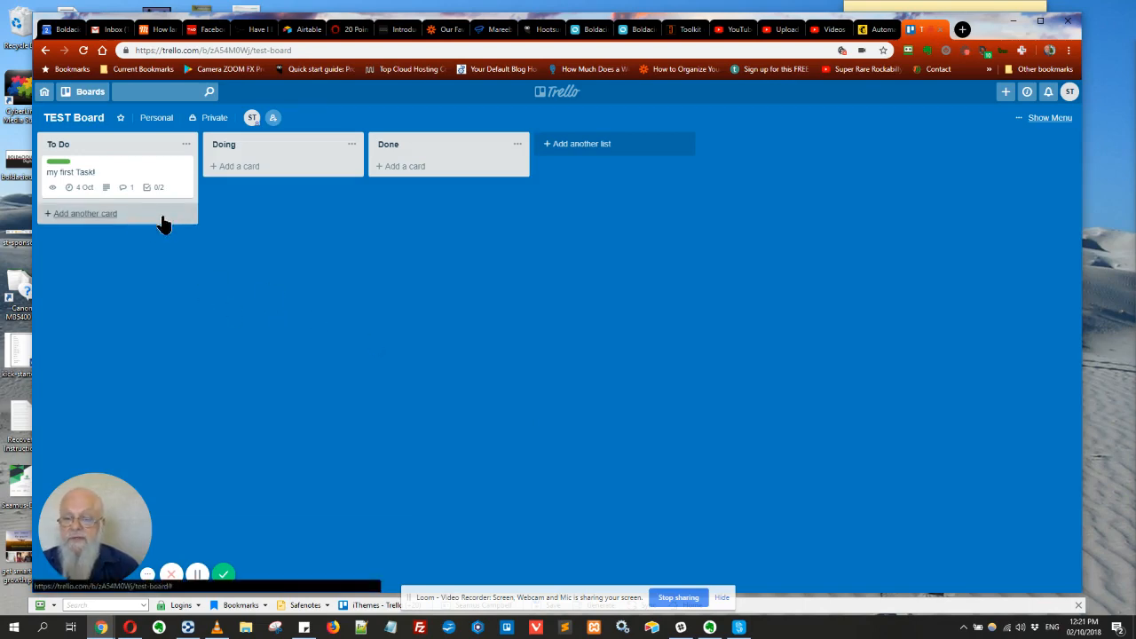
Tick off 'first item' so the card shows 1/2
{"action": "left_click", "coordinate": [122, 171]}
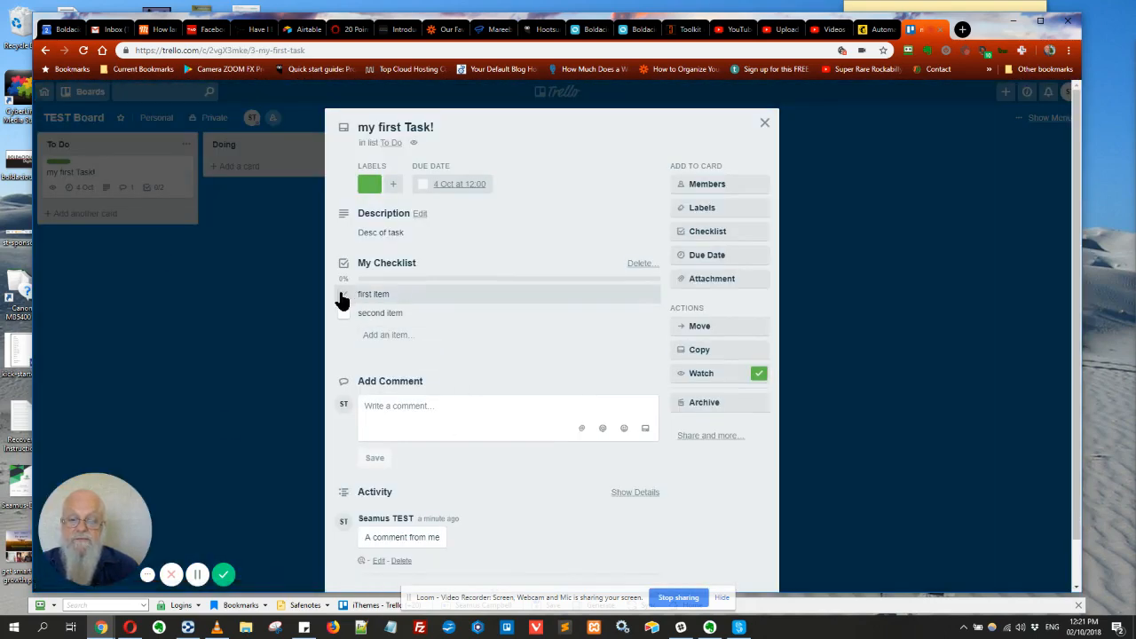
{"action": "left_click", "coordinate": [342, 294]}
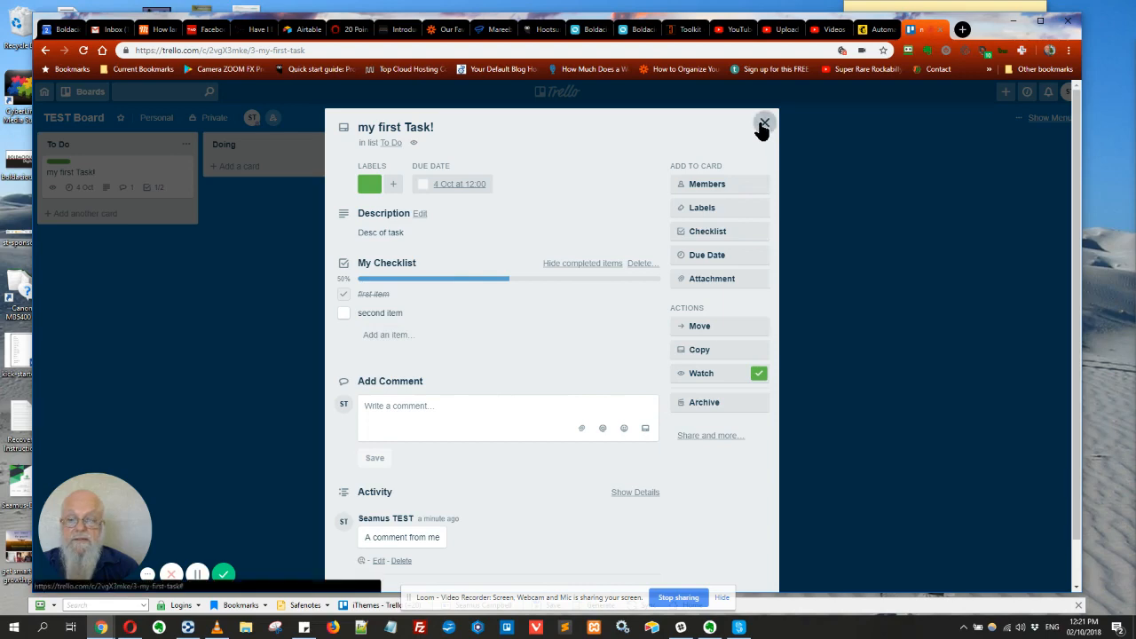
{"action": "left_click", "coordinate": [764, 123]}
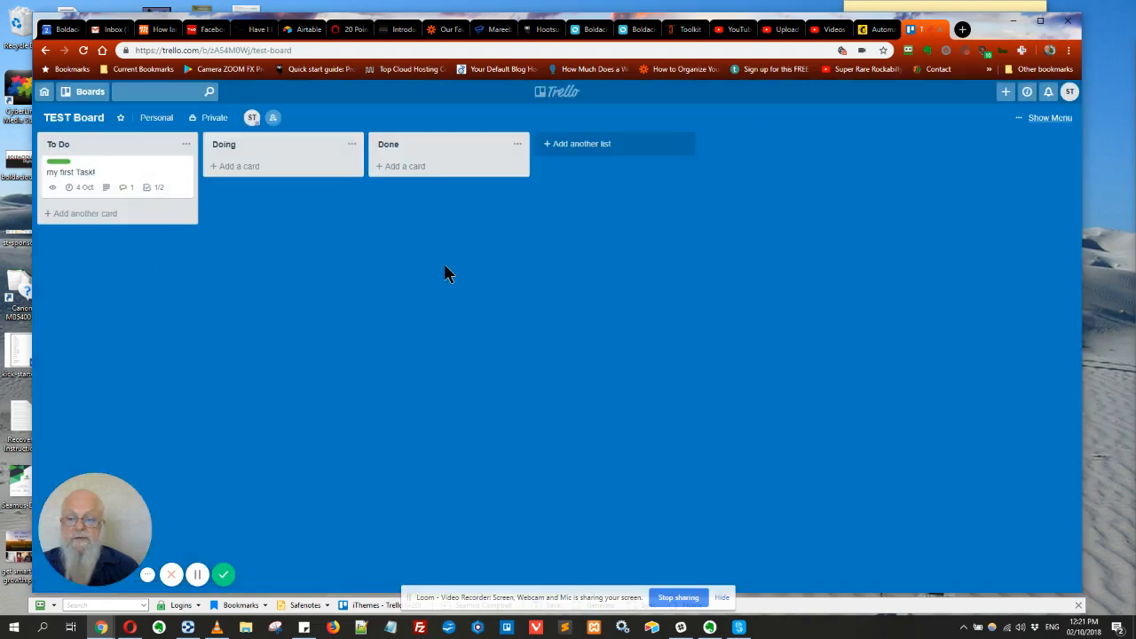
{"action": "left_click", "coordinate": [114, 179]}
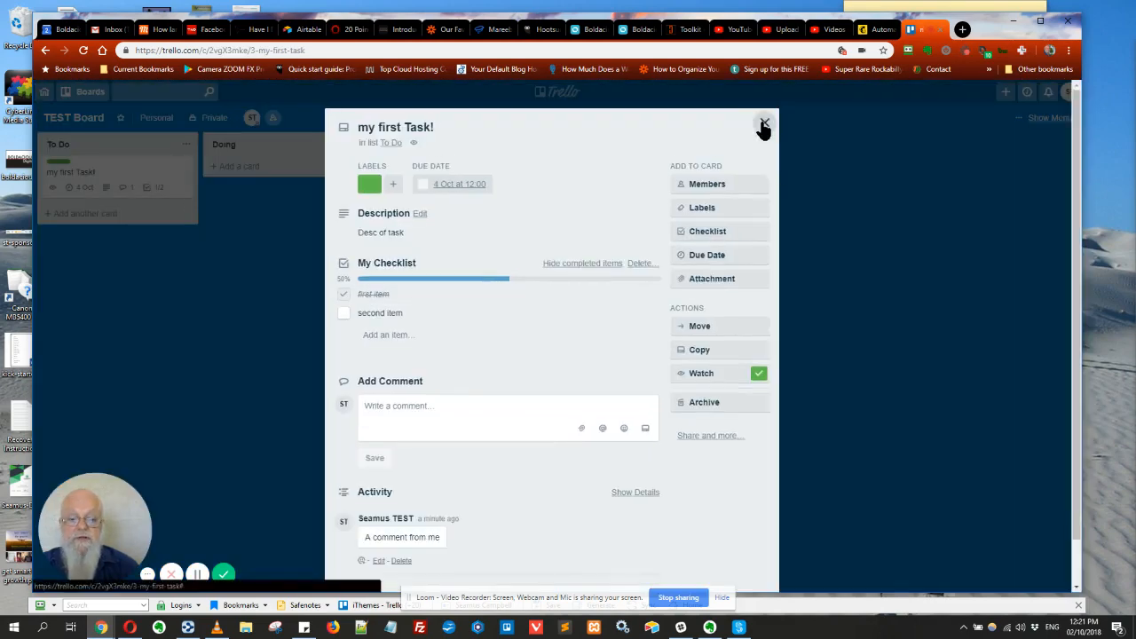
{"action": "left_click", "coordinate": [764, 124]}
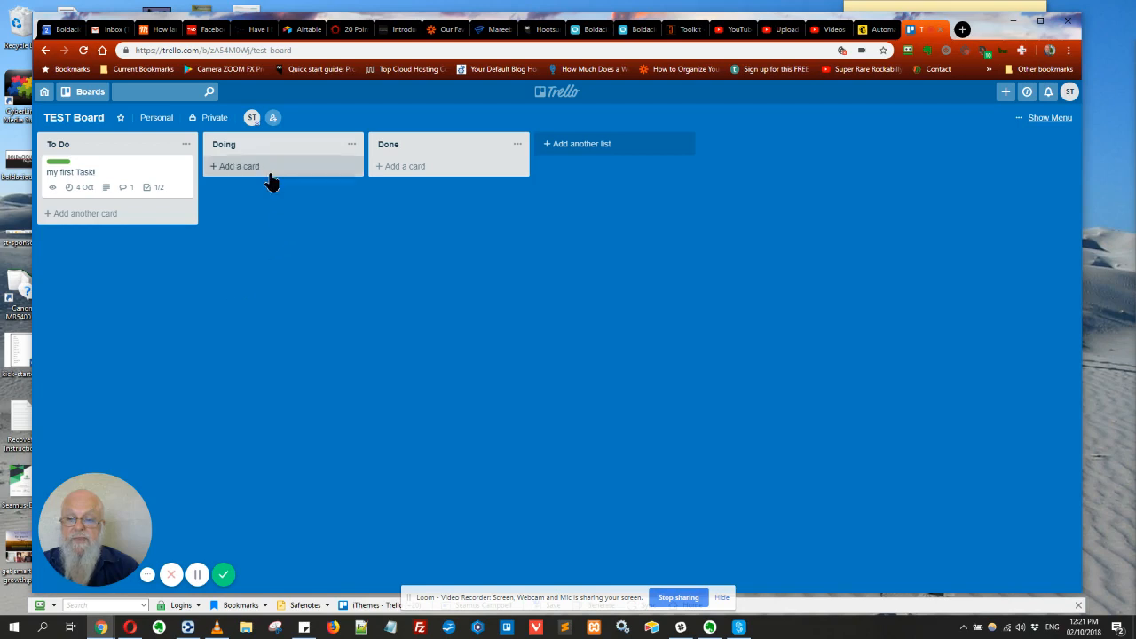
Add a 'Prior To Do' list and drag it to the far left of the board
{"action": "left_click", "coordinate": [577, 147]}
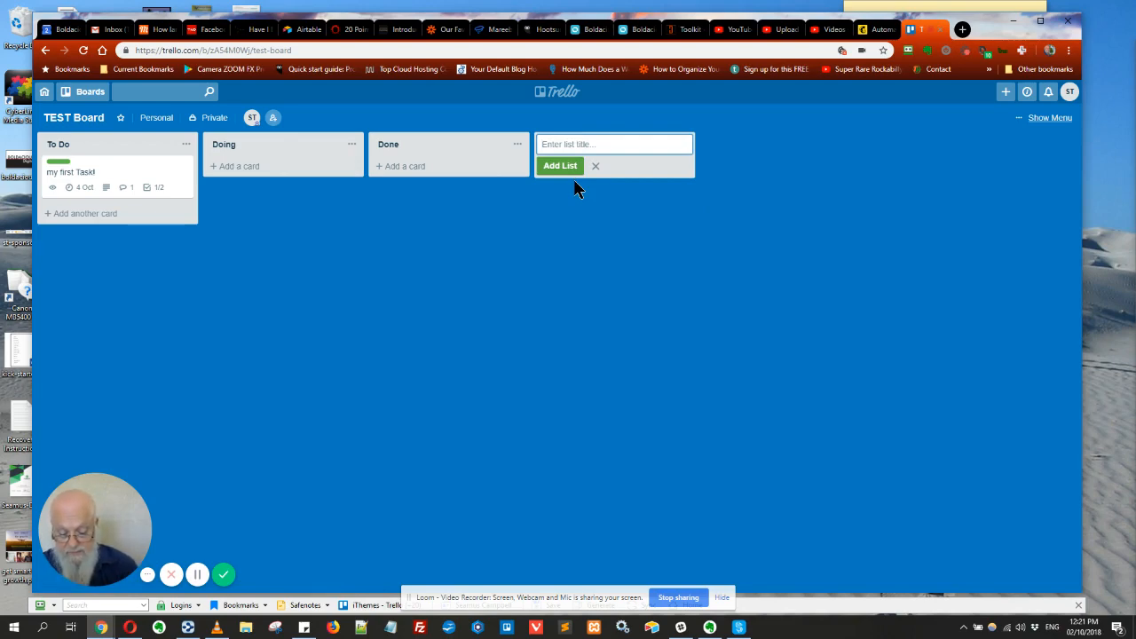
{"action": "type", "text": "Prior"}
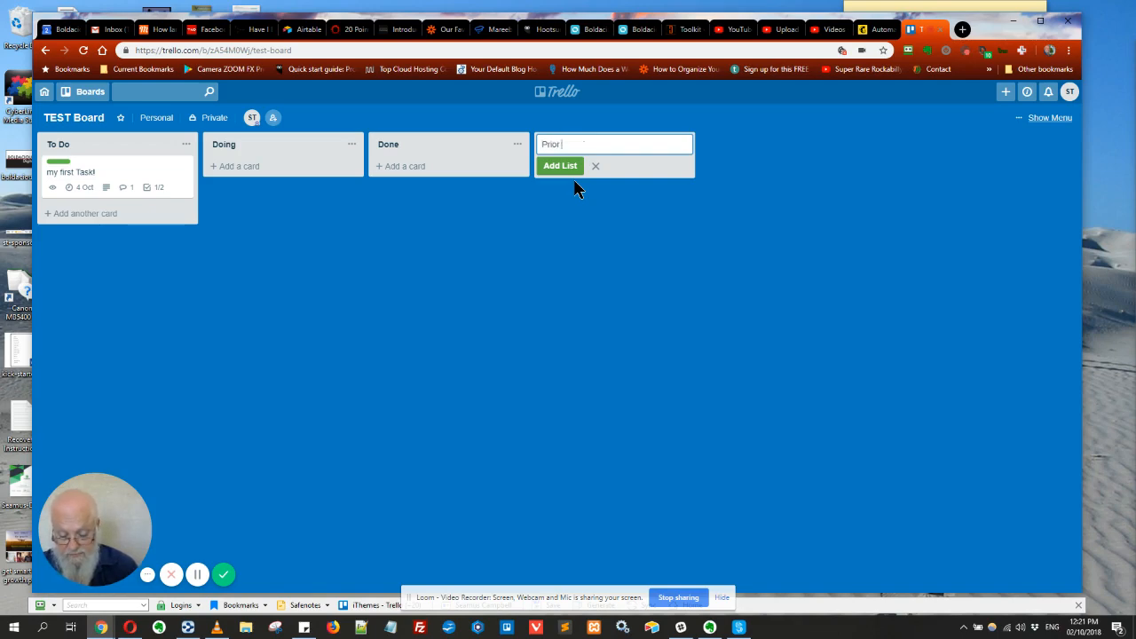
{"action": "type", "text": " To DO"}
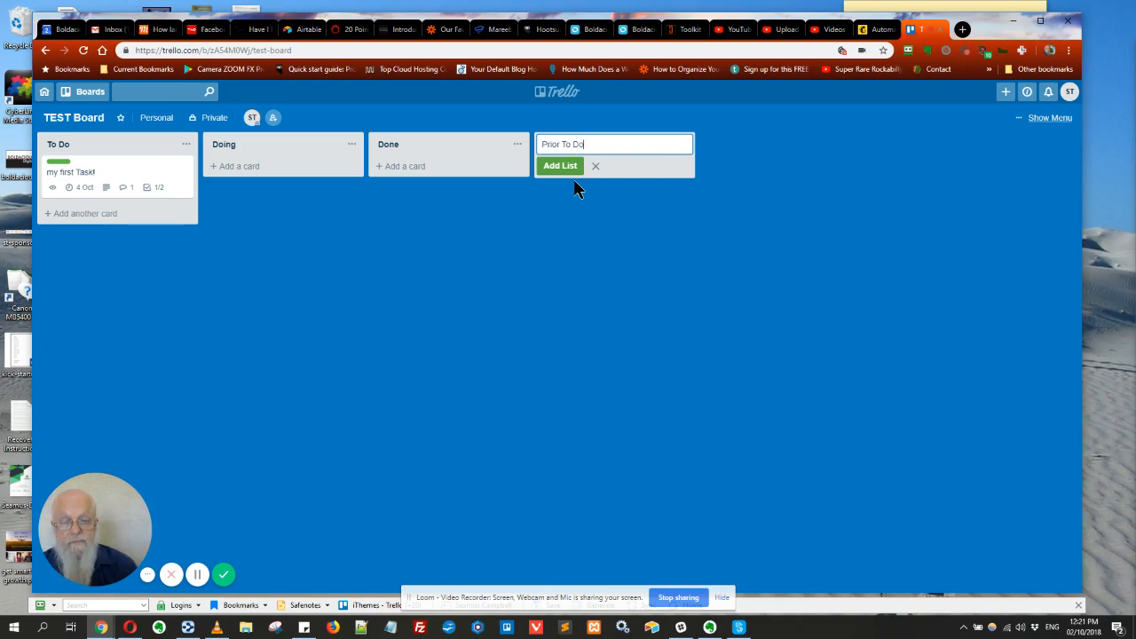
{"action": "key", "text": "Return"}
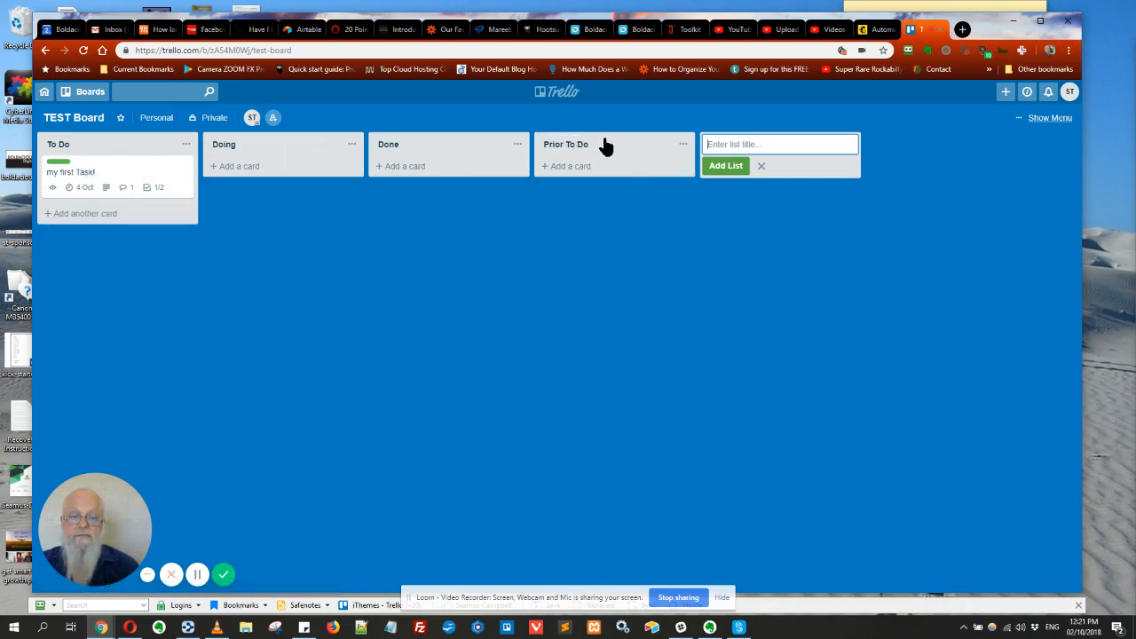
{"action": "left_click_drag", "start_coordinate": [603, 147], "coordinate": [96, 147]}
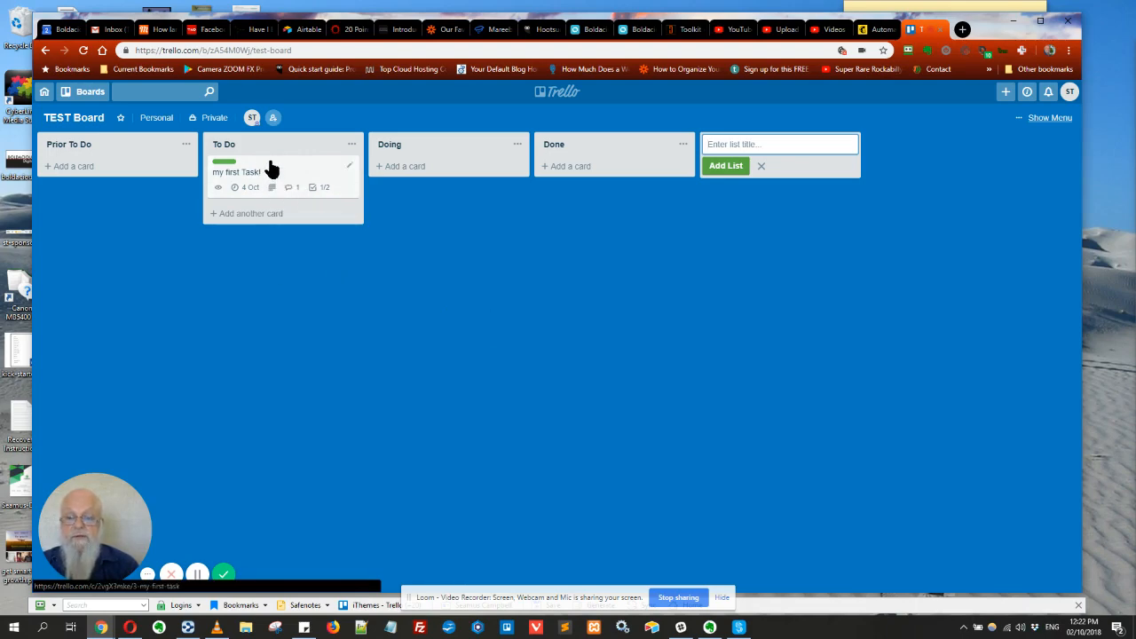
Move my first Task! to Doing, tick 'second item', then bounce it through Done back to Doing
{"action": "left_click_drag", "start_coordinate": [272, 171], "coordinate": [439, 169]}
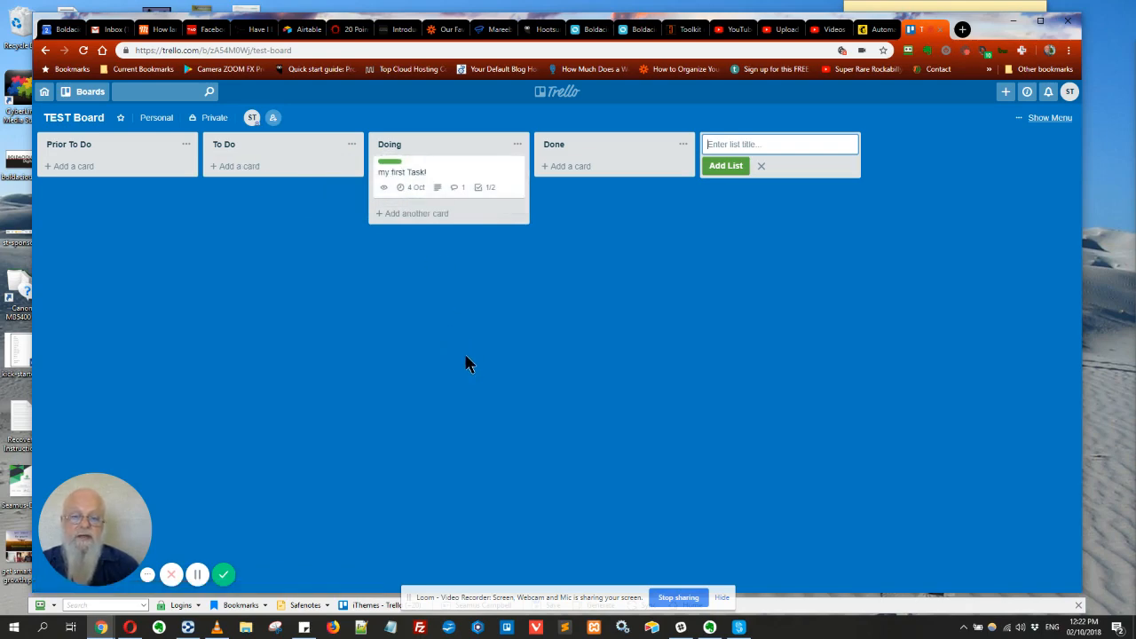
{"action": "left_click", "coordinate": [458, 184]}
{"action": "left_click", "coordinate": [343, 313]}
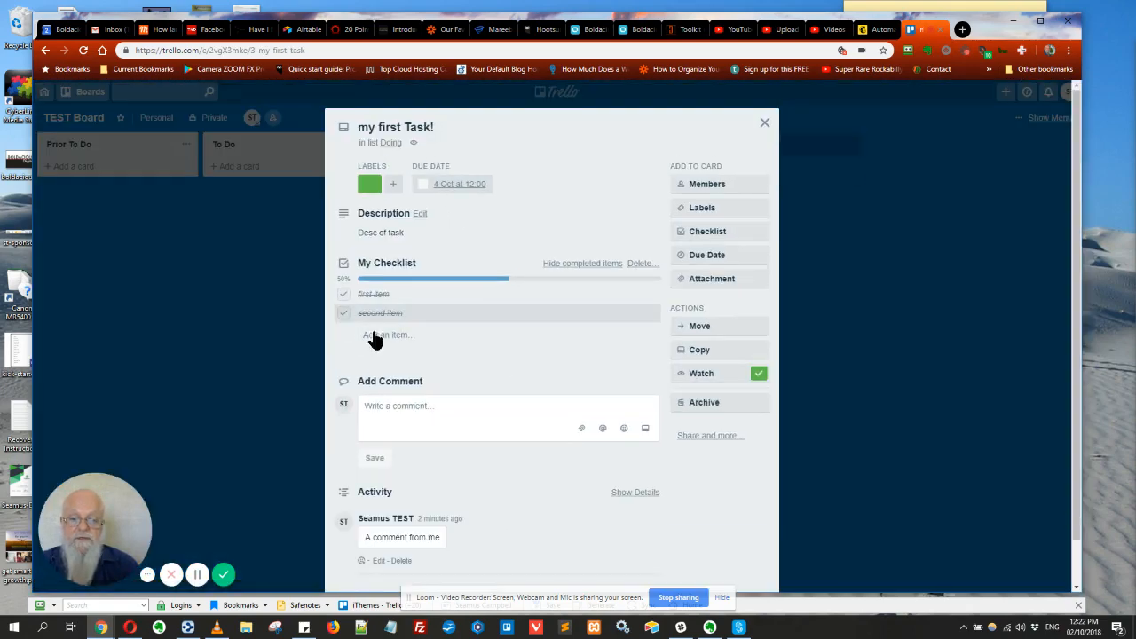
{"action": "left_click", "coordinate": [764, 124]}
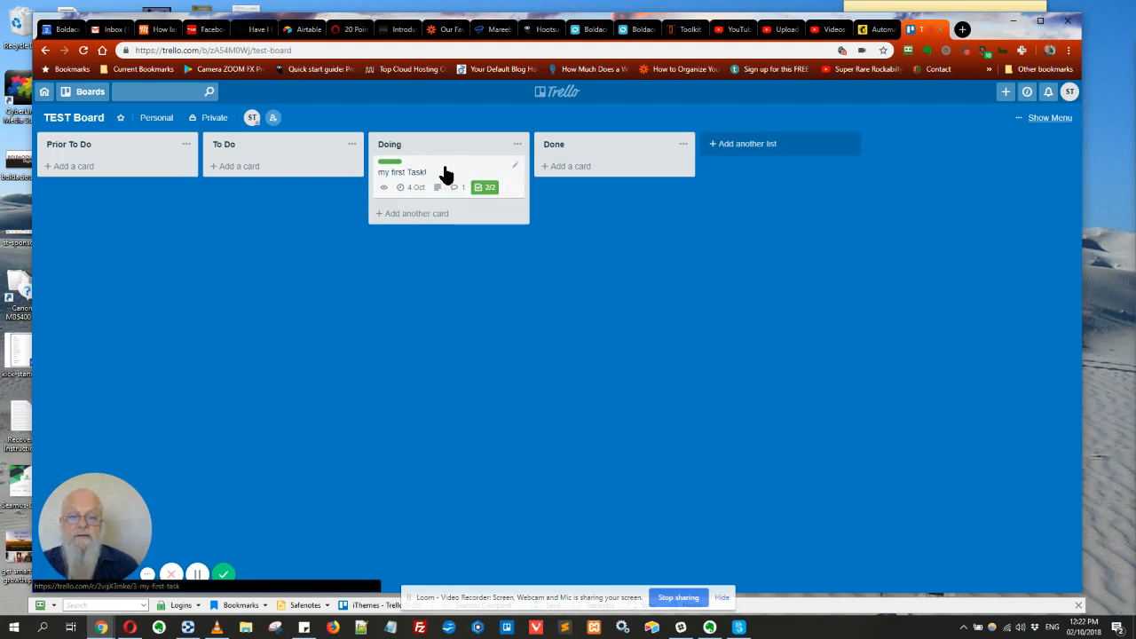
{"action": "left_click_drag", "start_coordinate": [444, 177], "coordinate": [602, 173]}
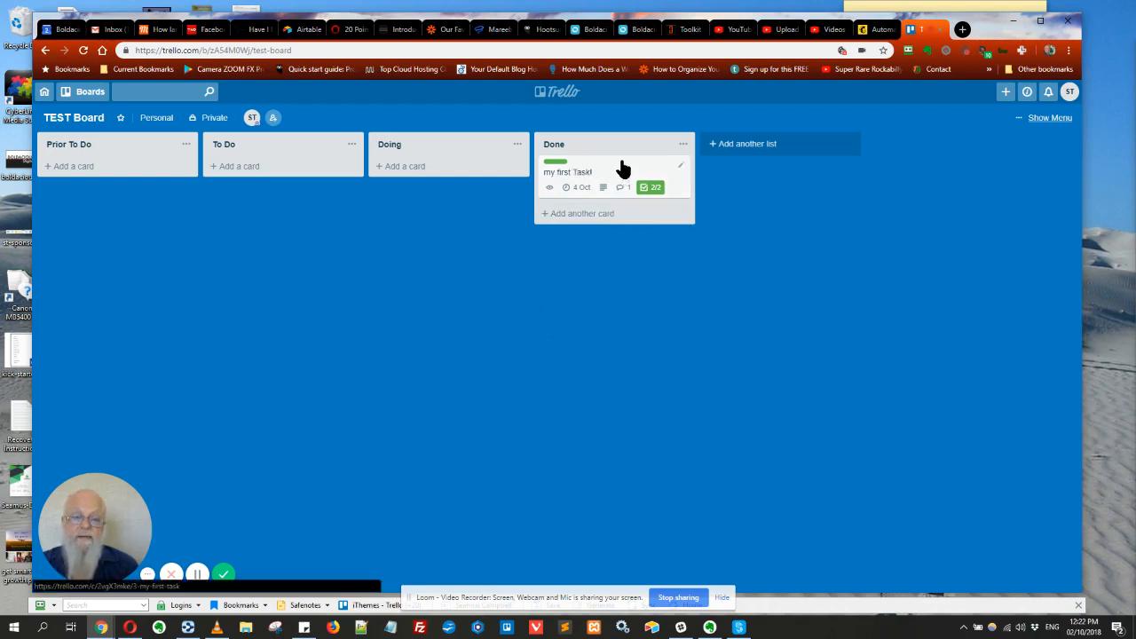
{"action": "left_click_drag", "start_coordinate": [618, 171], "coordinate": [449, 177]}
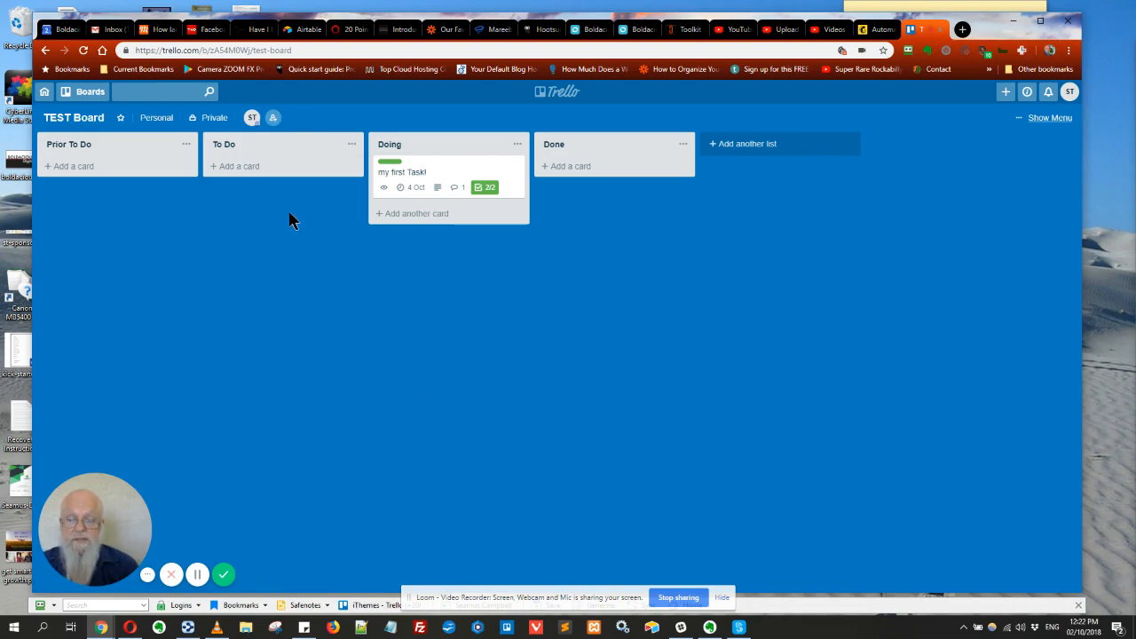
Add a second person to TEST Board by their e-mail address, then open my first Task! to comment
{"action": "left_click", "coordinate": [274, 120]}
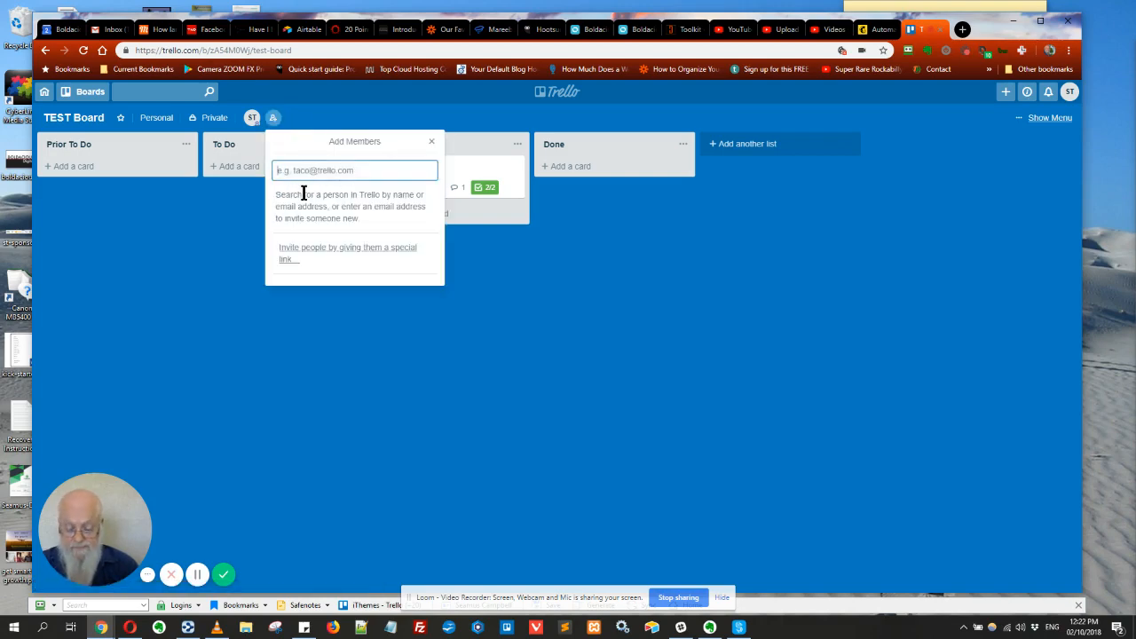
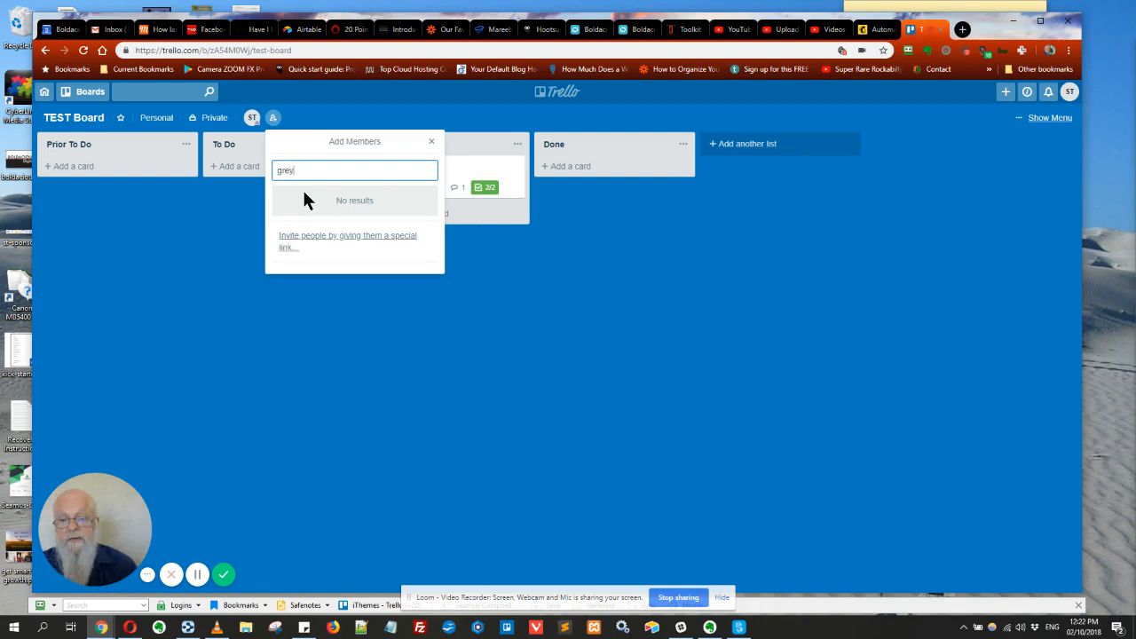
{"action": "key", "text": "BackSpace"}
{"action": "key", "text": "BackSpace"}
{"action": "key", "text": "BackSpace"}
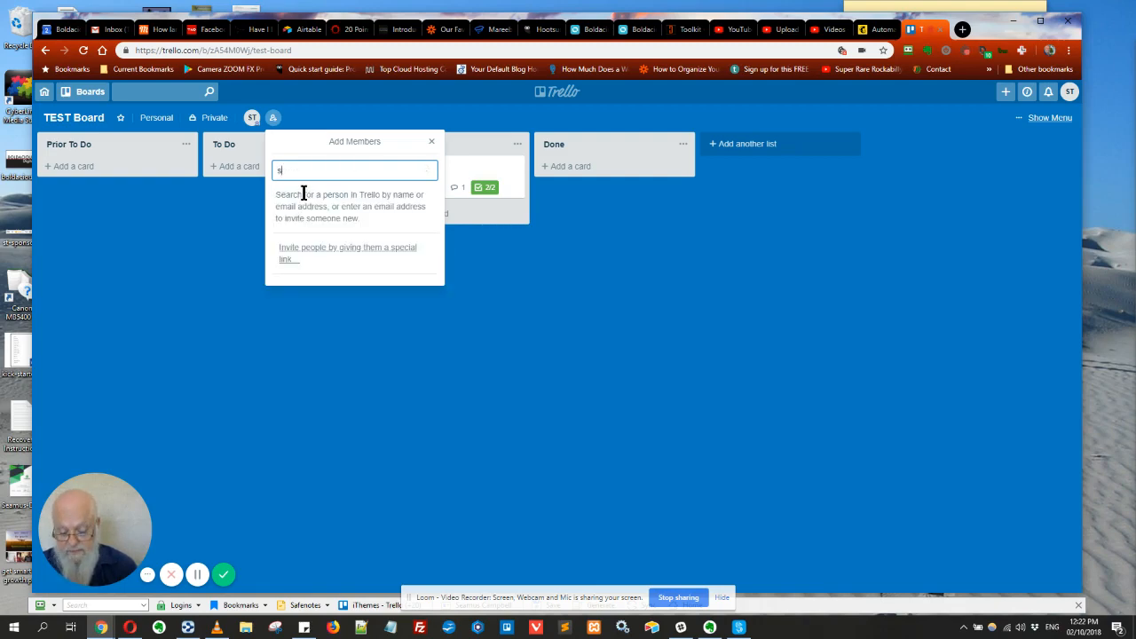
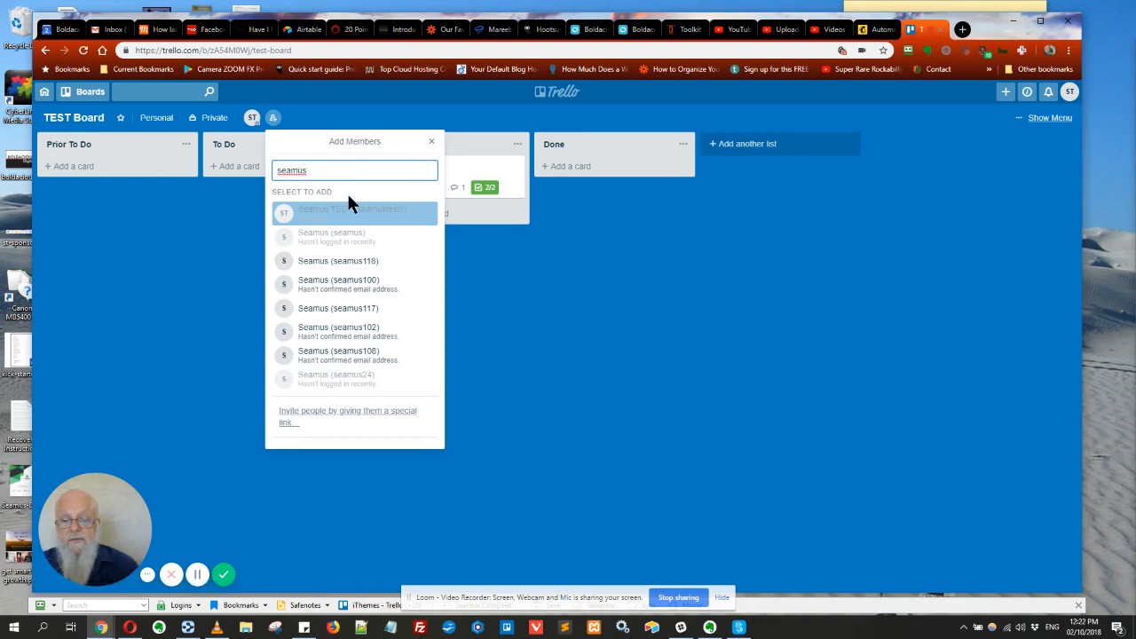
{"action": "left_click_drag", "start_coordinate": [312, 170], "coordinate": [229, 309]}
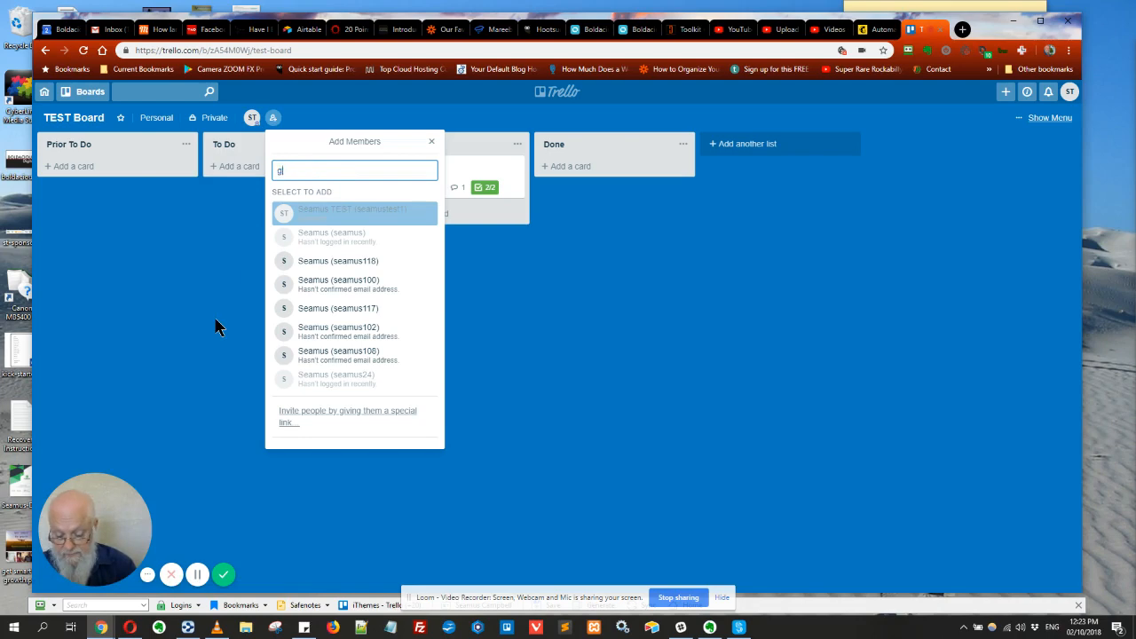
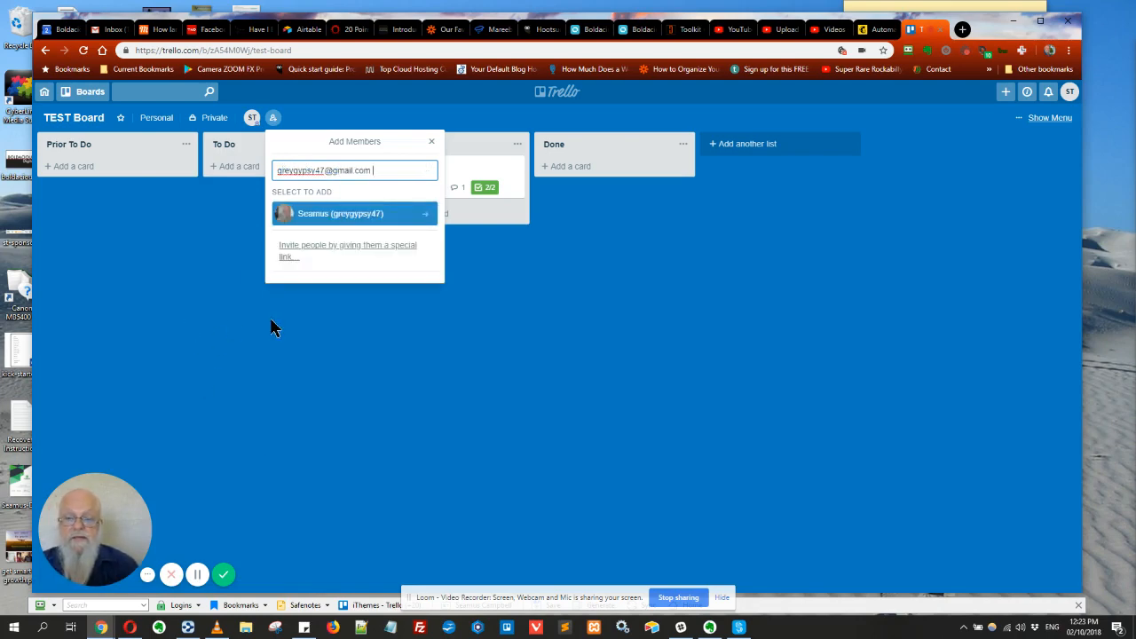
{"action": "left_click", "coordinate": [328, 219]}
{"action": "left_click", "coordinate": [223, 221]}
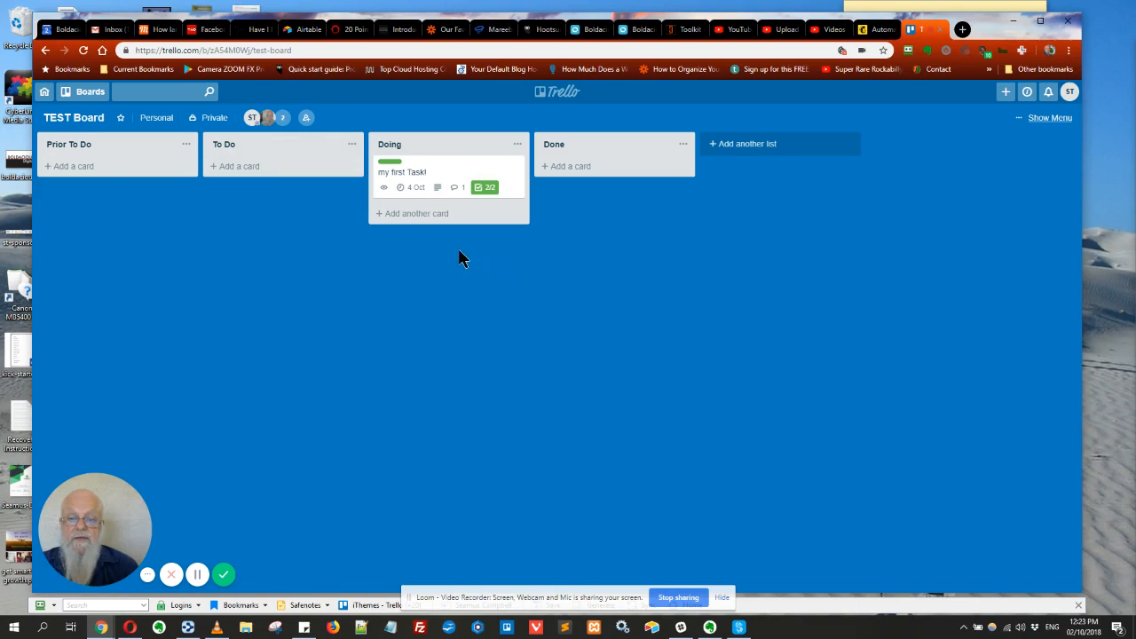
{"action": "left_click", "coordinate": [446, 169]}
{"action": "left_click", "coordinate": [424, 404]}
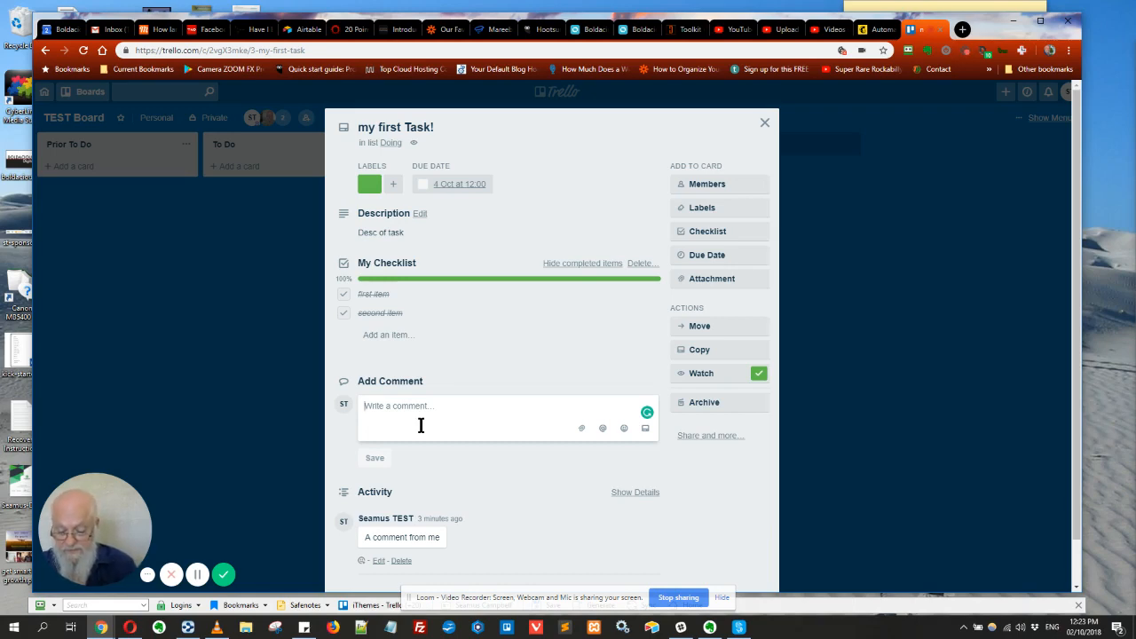
Post a comment tagging the new member with 'remember to do this', fixing the typo, then close the card
{"action": "type", "text": "@gr"}
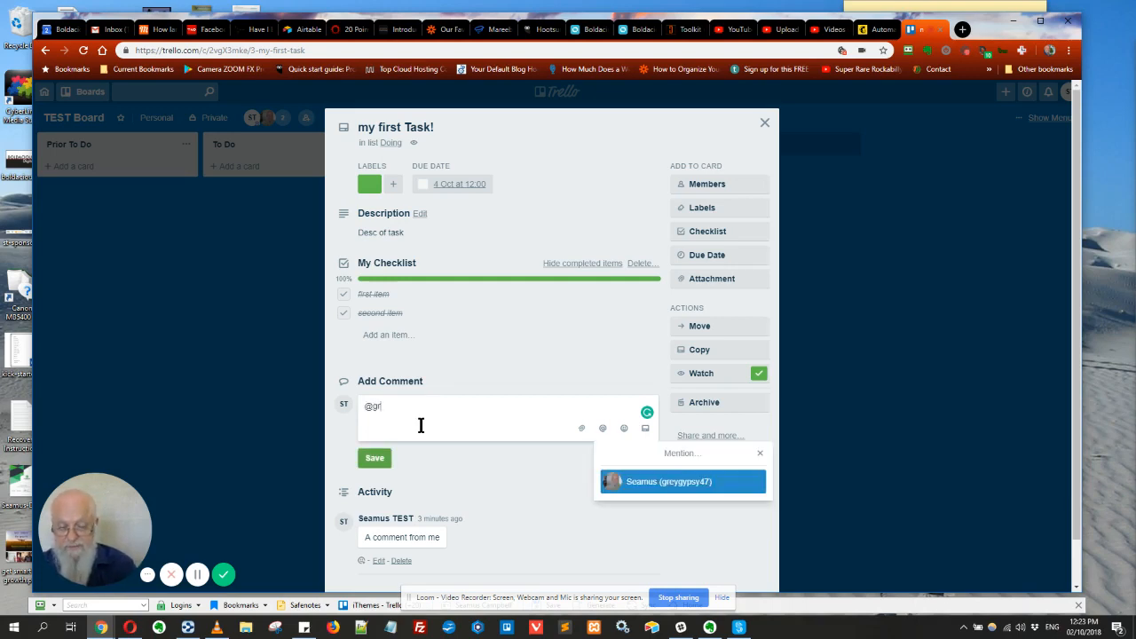
{"action": "left_click", "coordinate": [658, 481]}
{"action": "type", "text": "- "}
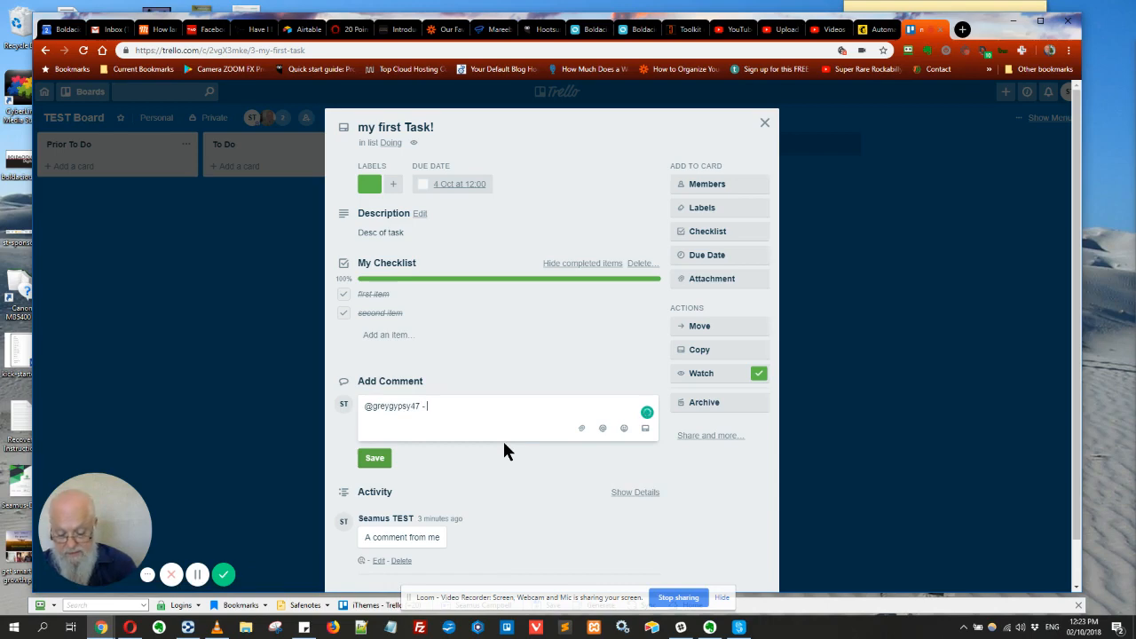
{"action": "type", "text": "remober to"}
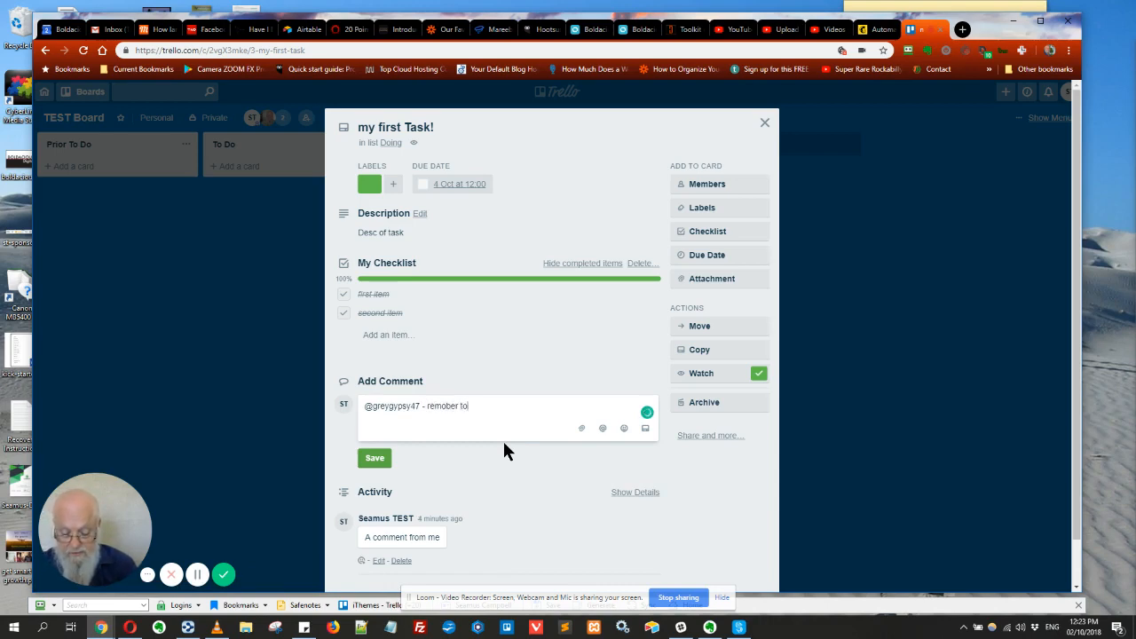
{"action": "type", "text": " do this"}
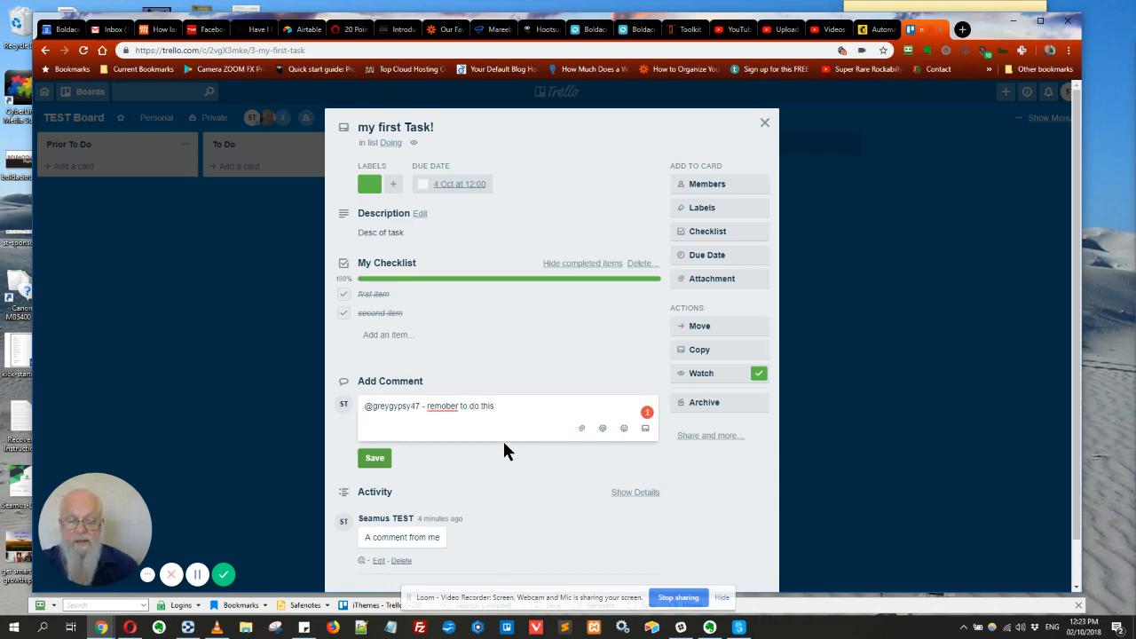
{"action": "mouse_move", "coordinate": [445, 405]}
{"action": "left_click", "coordinate": [463, 431]}
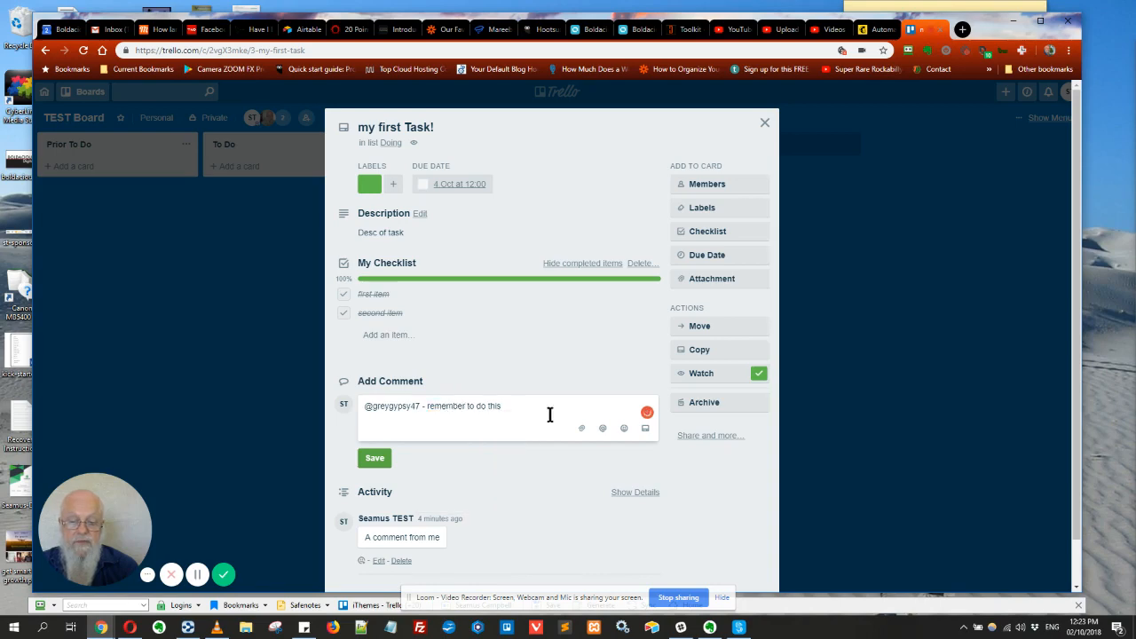
{"action": "left_click", "coordinate": [374, 458]}
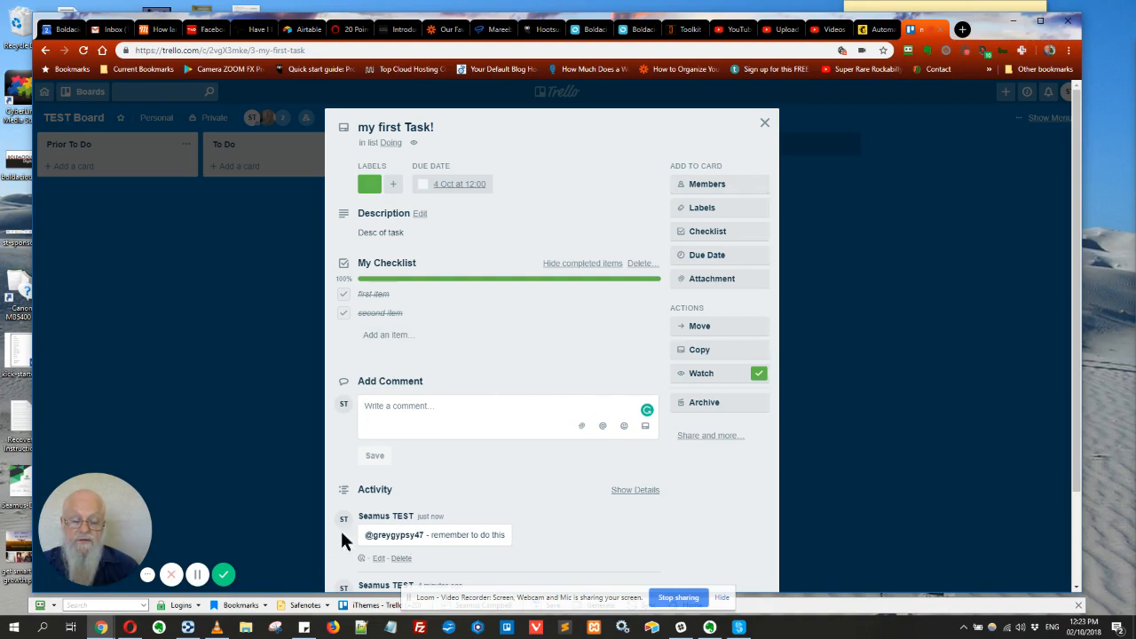
{"action": "left_click", "coordinate": [763, 123]}
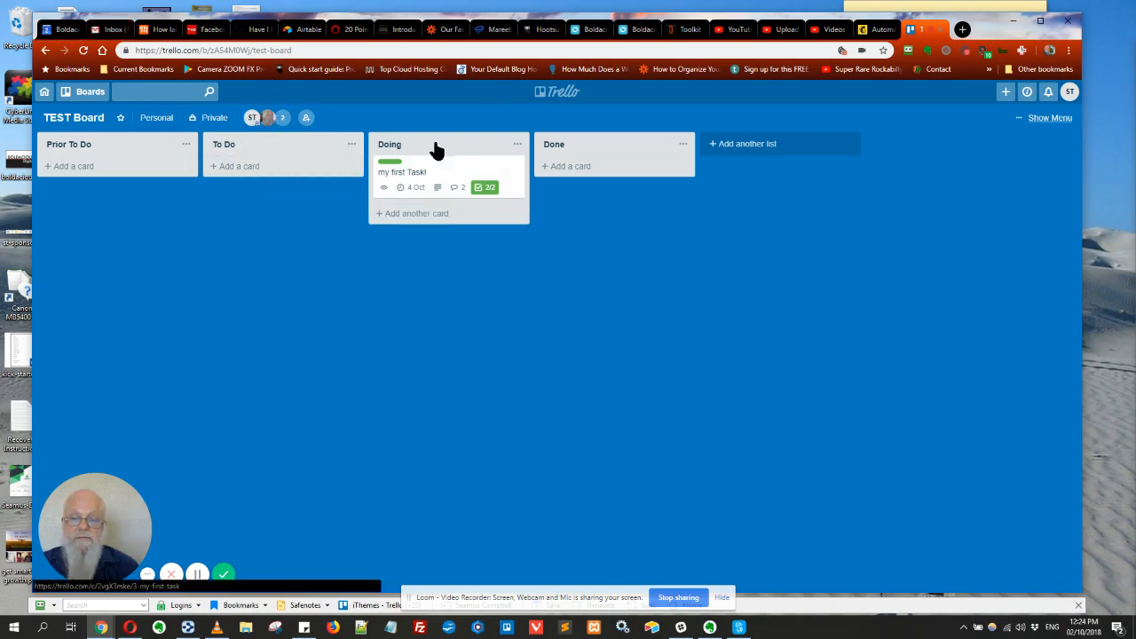
{"action": "left_click", "coordinate": [109, 31]}
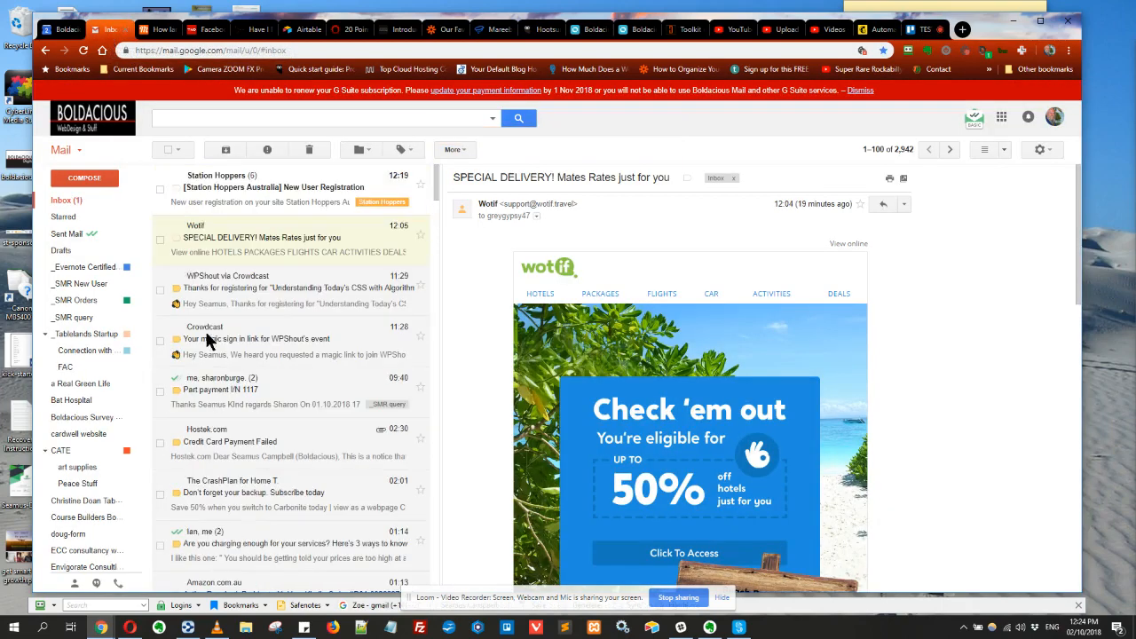
{"action": "left_click", "coordinate": [71, 202]}
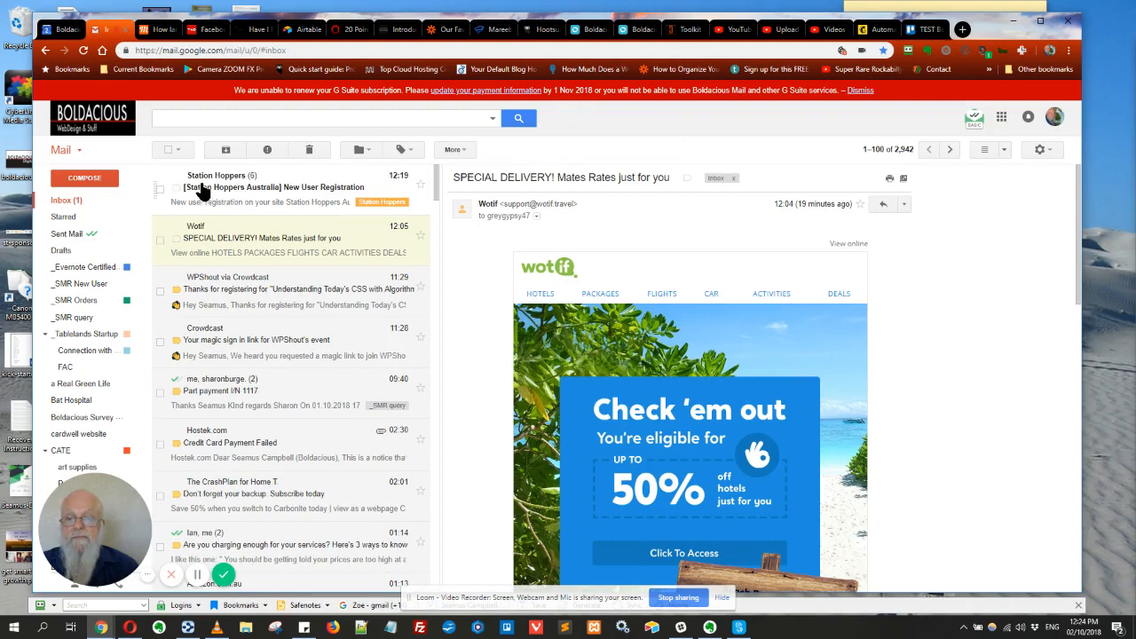
{"action": "left_click", "coordinate": [82, 50]}
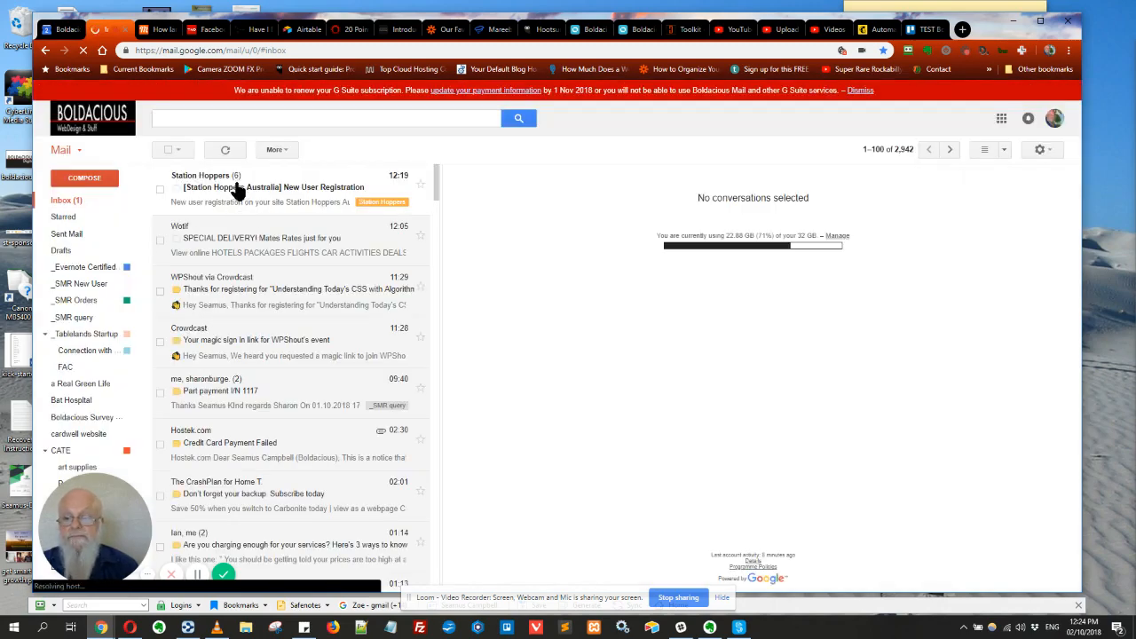
{"action": "left_click", "coordinate": [321, 184]}
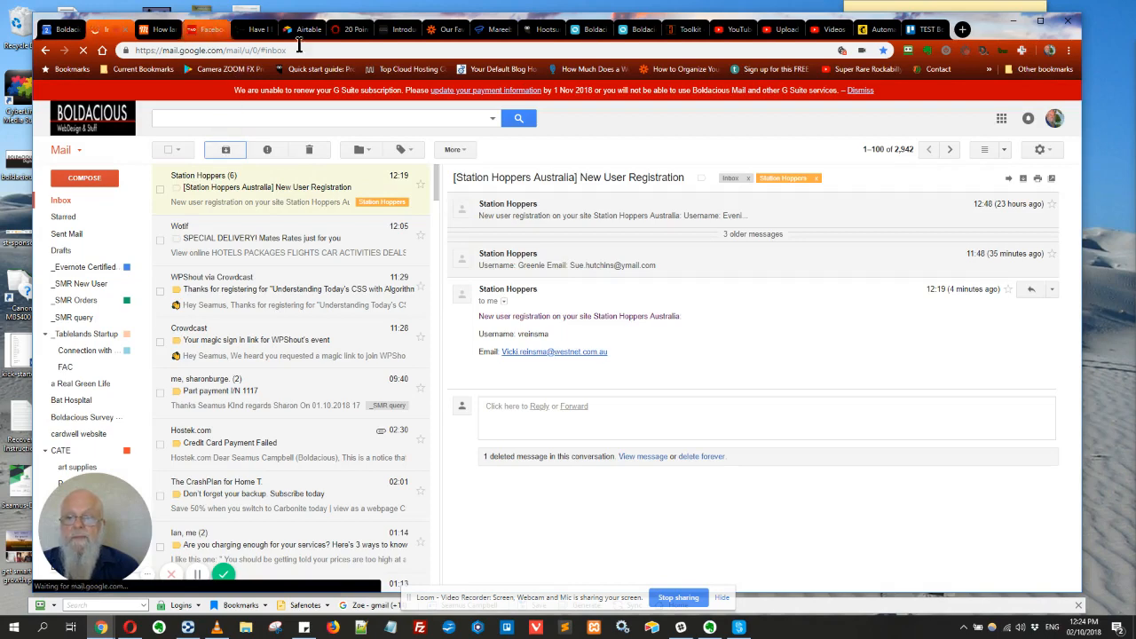
{"action": "left_click", "coordinate": [927, 32]}
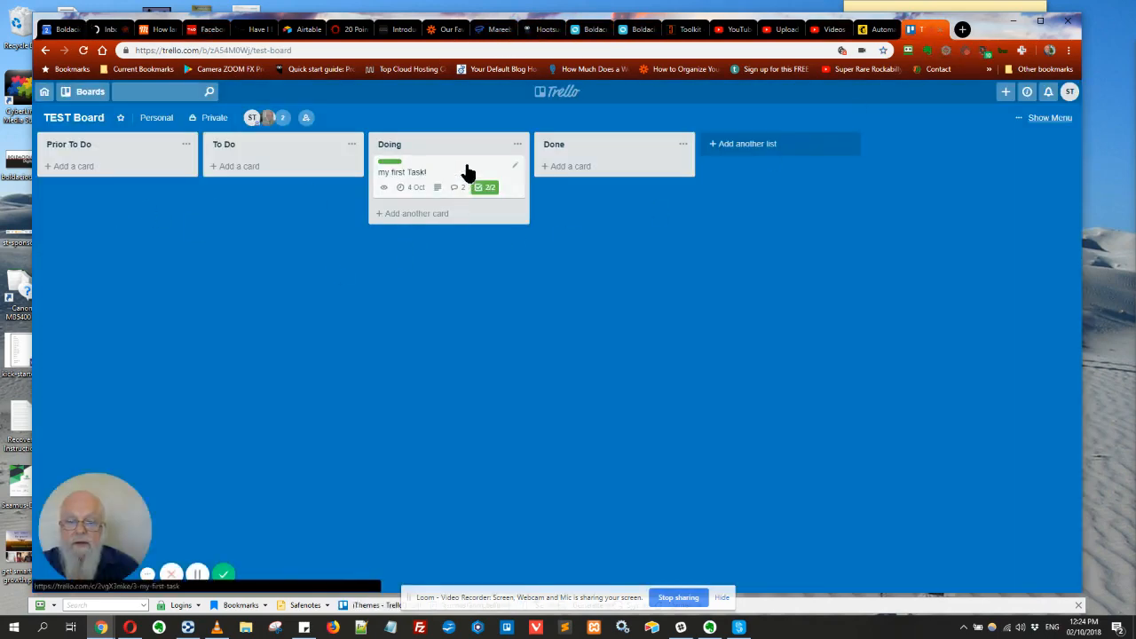
{"action": "left_click", "coordinate": [435, 173]}
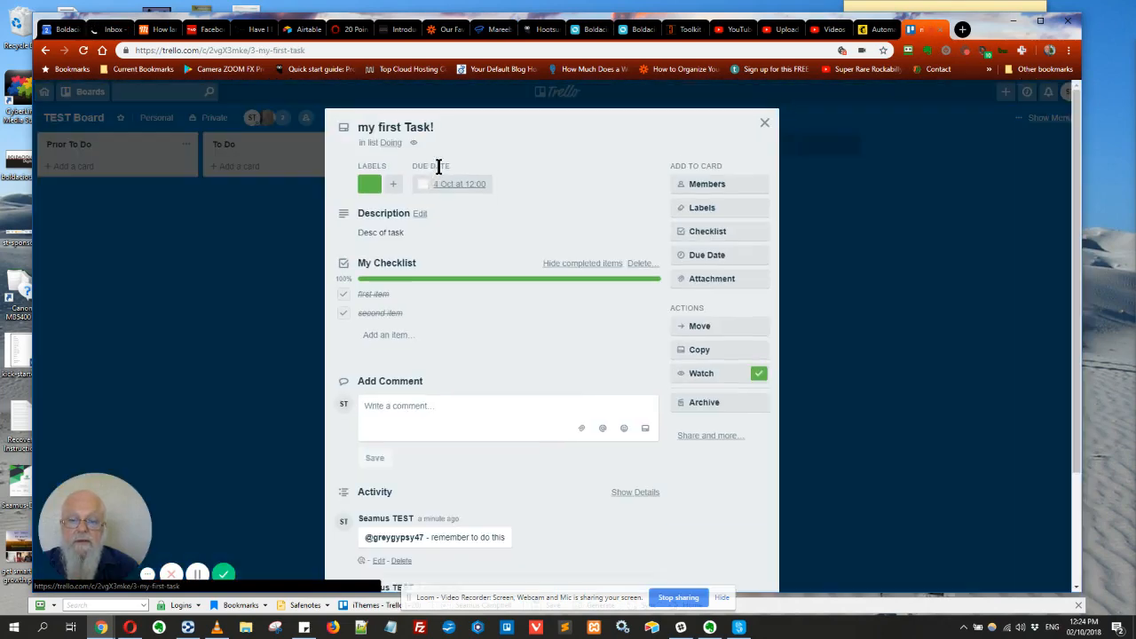
{"action": "left_click", "coordinate": [764, 122]}
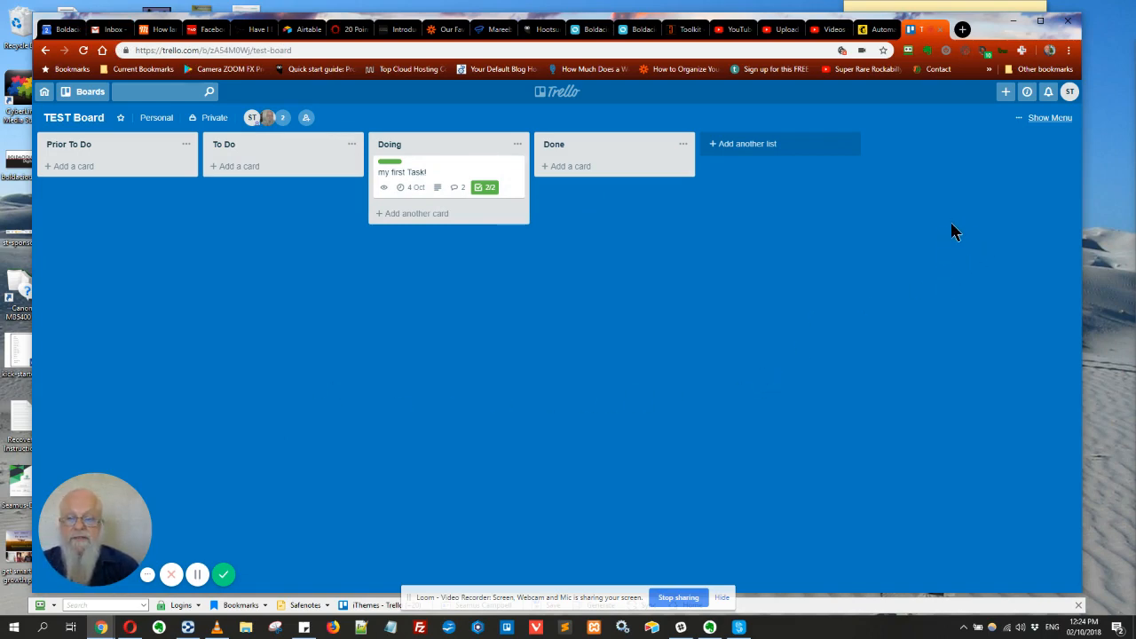
{"action": "left_click", "coordinate": [1046, 119]}
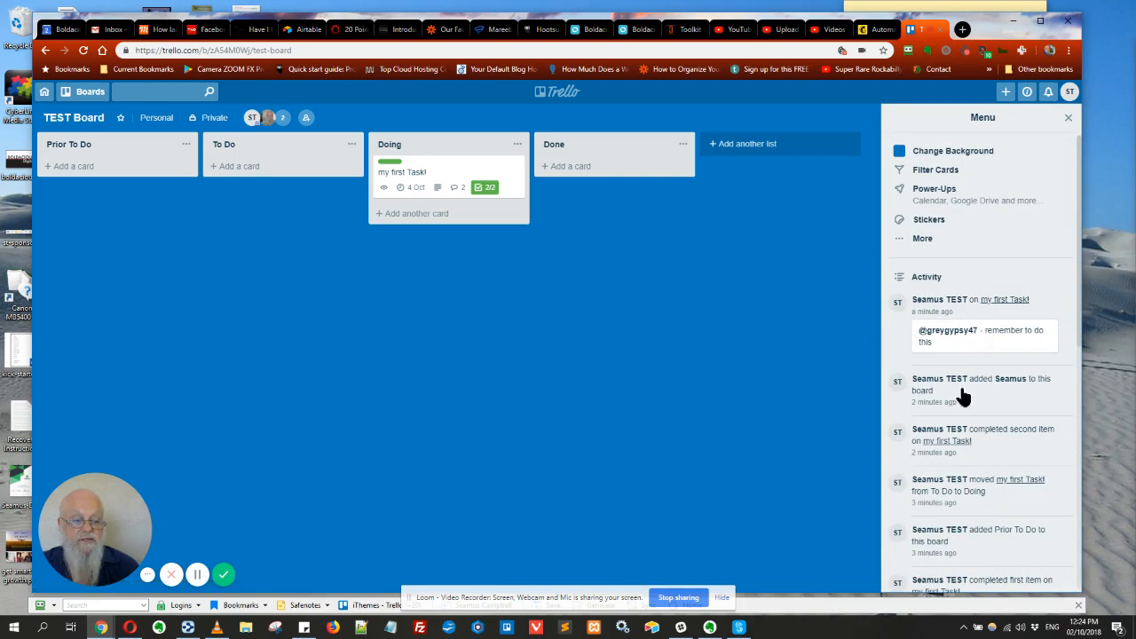
{"action": "scroll", "coordinate": [976, 284], "scroll_direction": "down", "scroll_amount": 5}
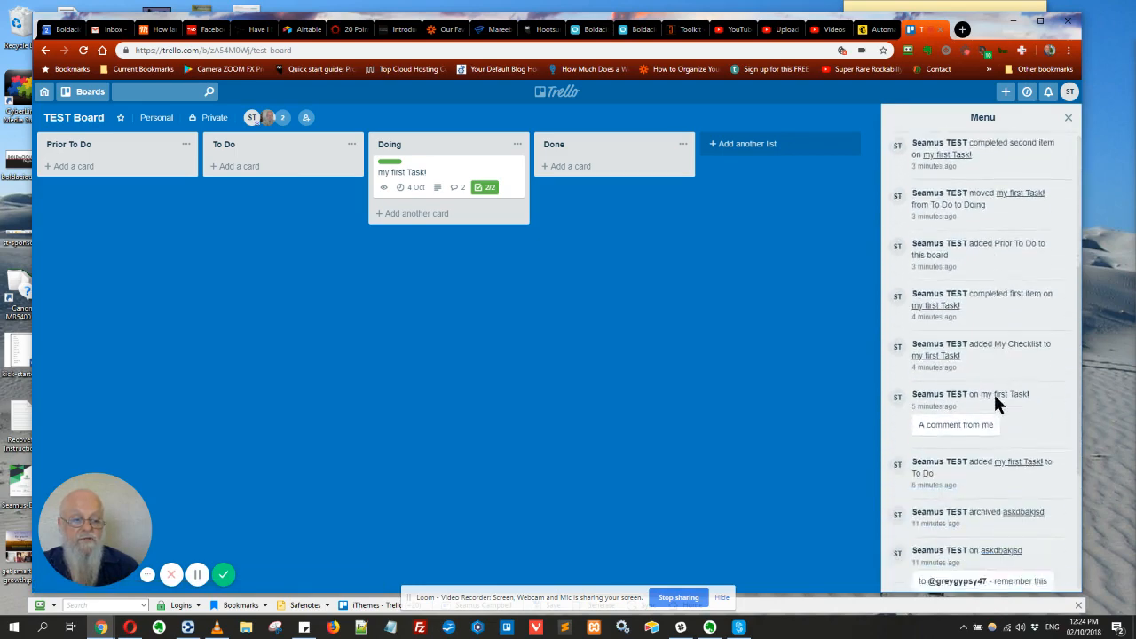
{"action": "scroll", "coordinate": [993, 392], "scroll_direction": "up", "scroll_amount": 5}
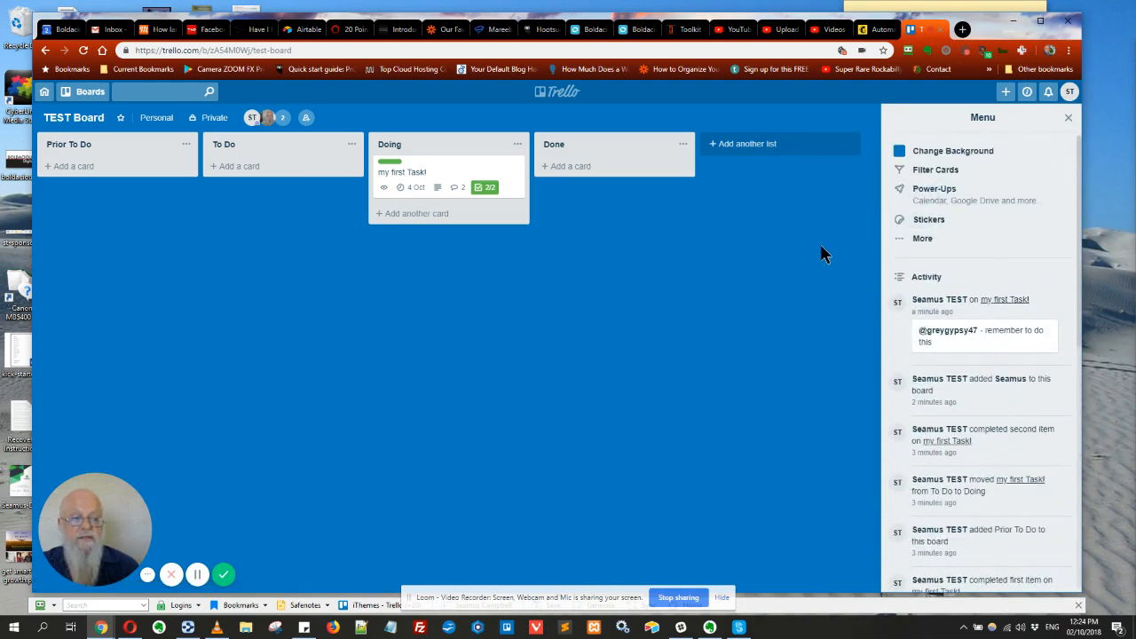
{"action": "left_click", "coordinate": [1068, 121]}
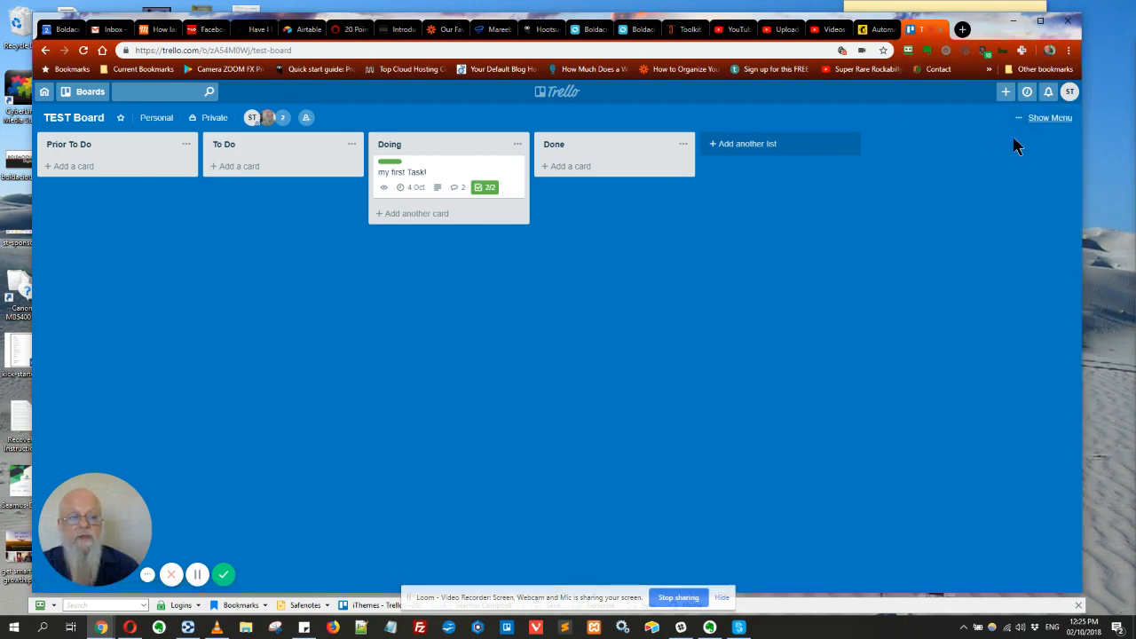
{"action": "left_click", "coordinate": [1049, 94]}
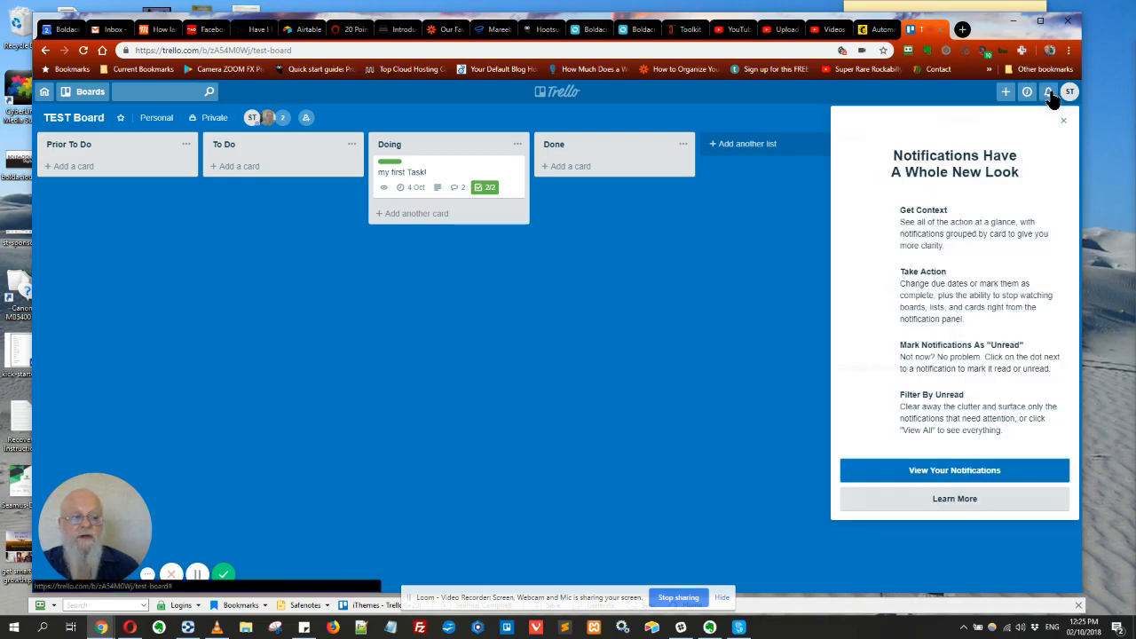
{"action": "left_click", "coordinate": [946, 473]}
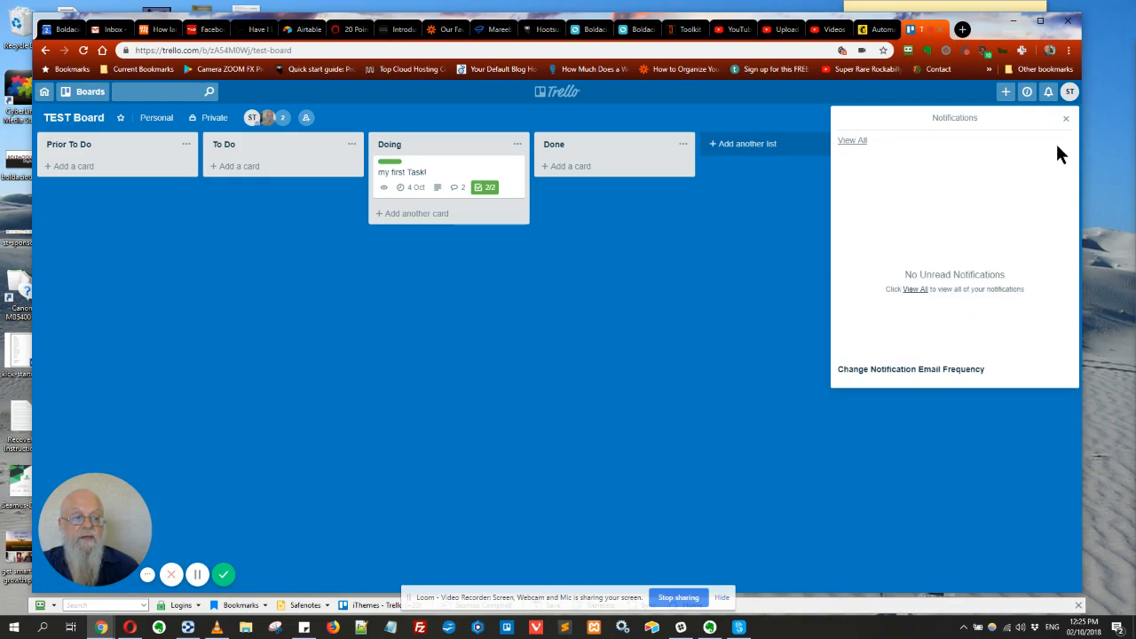
{"action": "left_click", "coordinate": [1066, 122]}
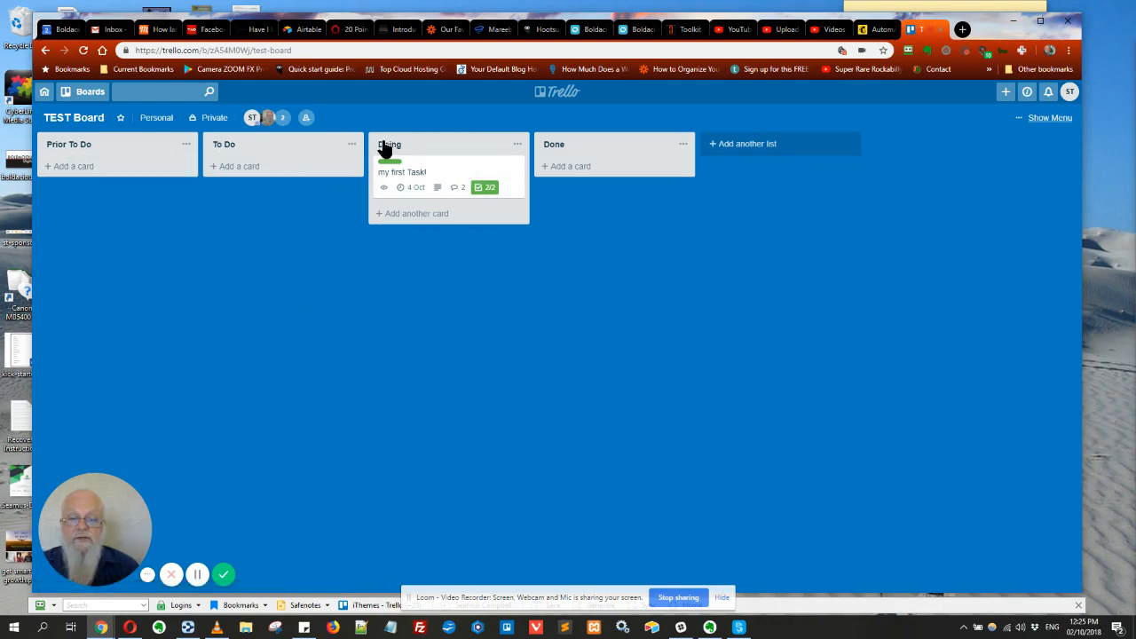
Change the fourth list's title on TEST Board from 'Done' to 'Done YES'
{"action": "left_click", "coordinate": [683, 145]}
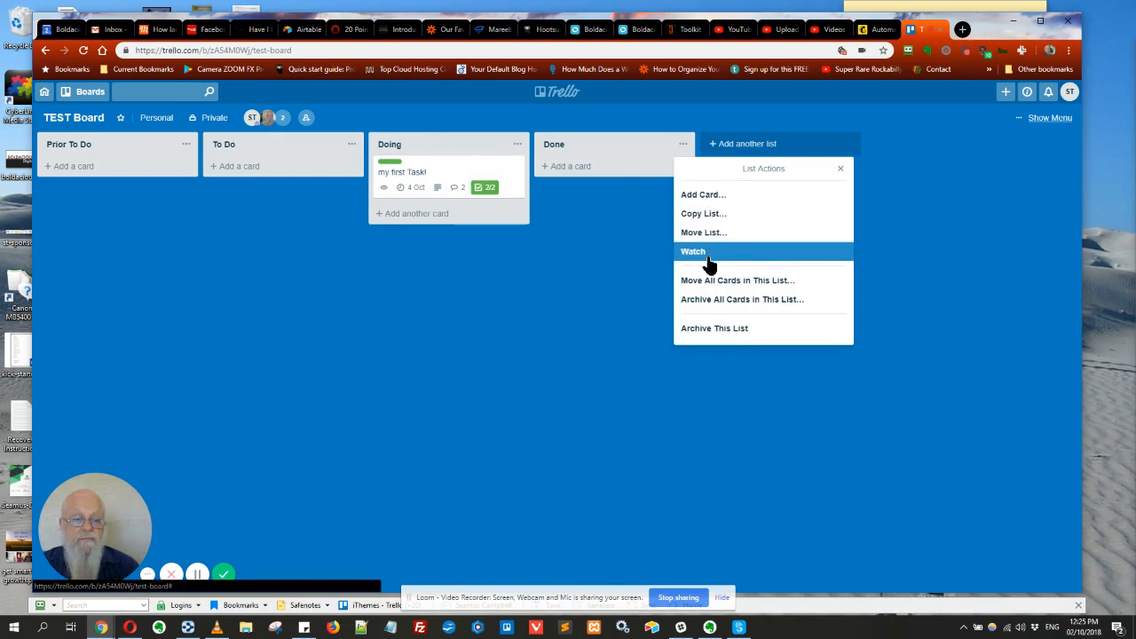
{"action": "left_click", "coordinate": [591, 143]}
{"action": "left_click", "coordinate": [565, 144]}
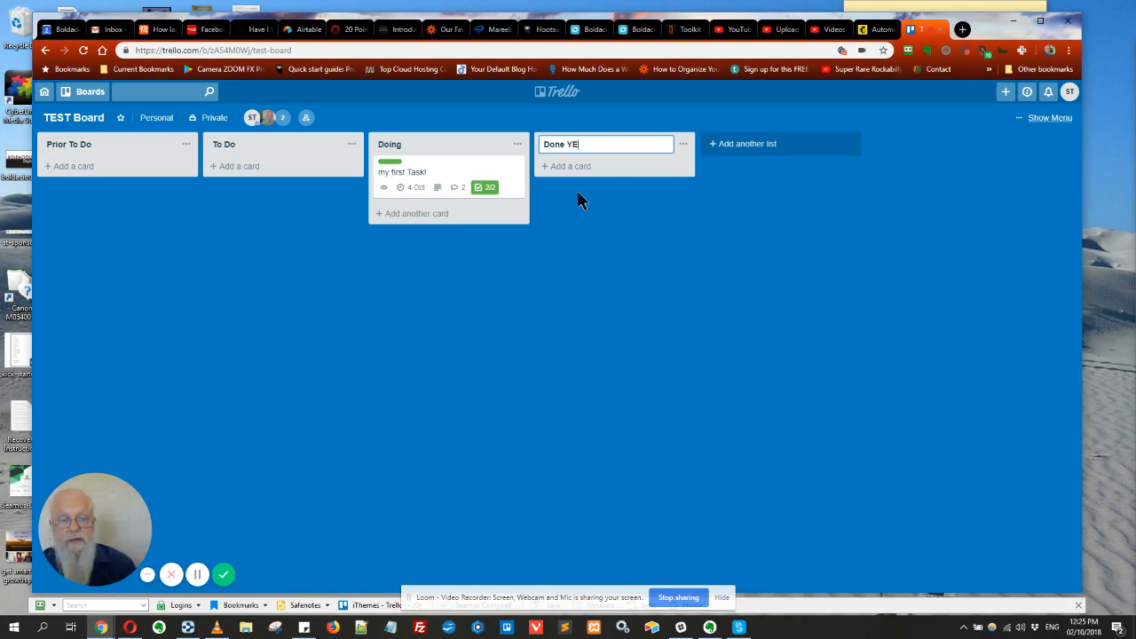
{"action": "key", "text": "Return"}
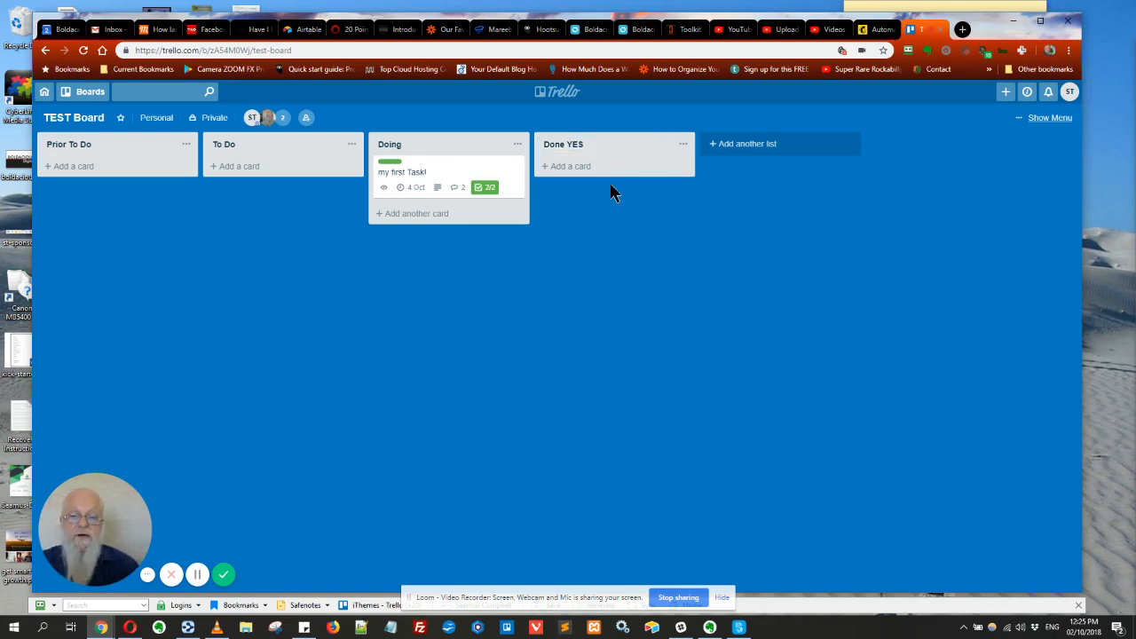